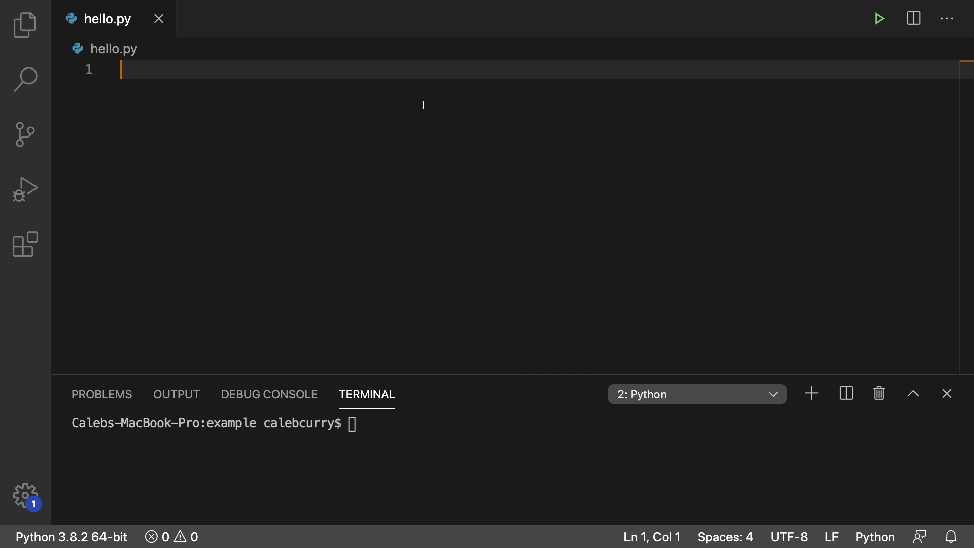
{"action": "type", "text": "data = "}
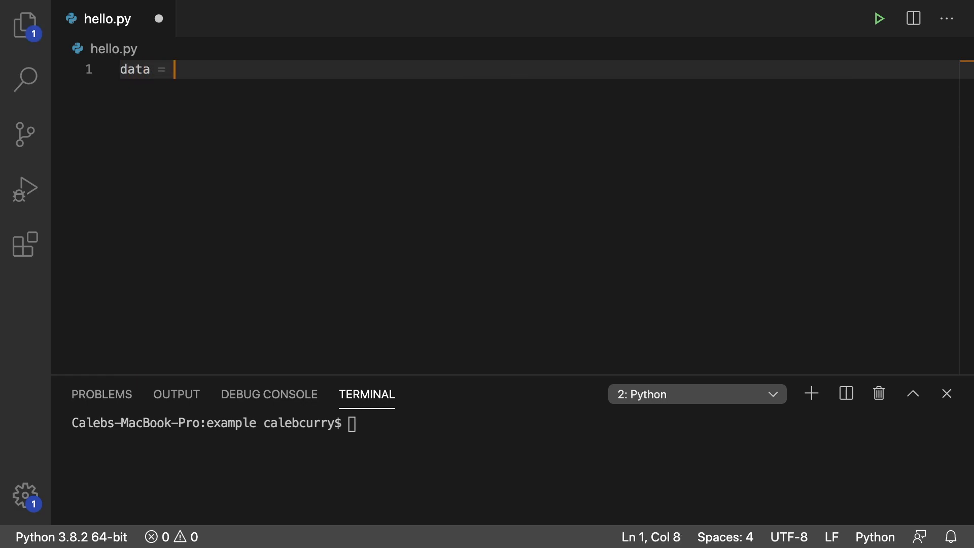
{"action": "type", "text": "\"thi"}
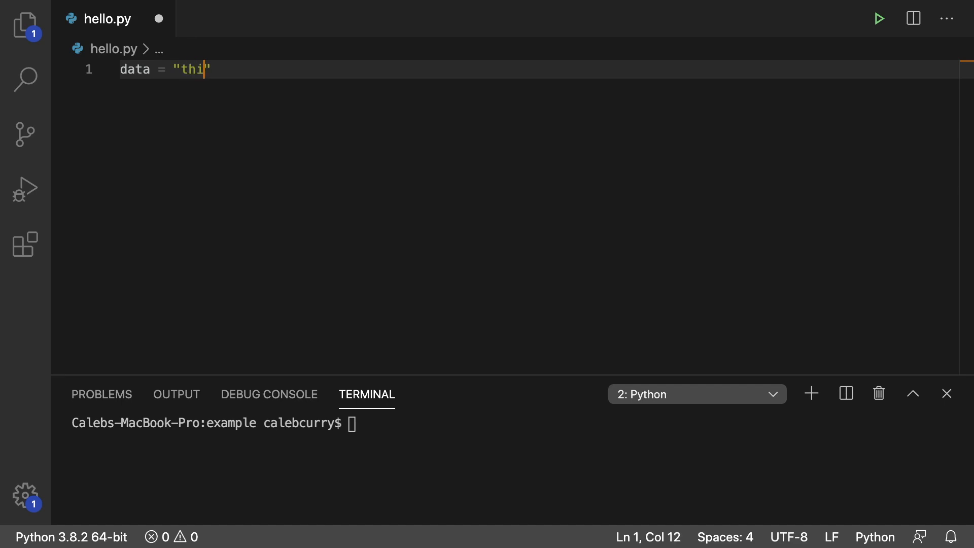
{"action": "type", "text": "s is data\""}
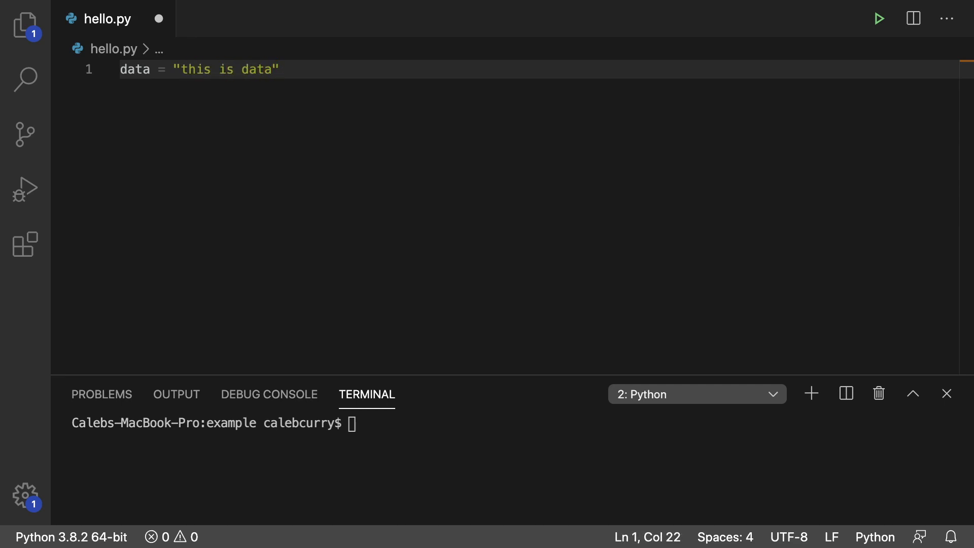
- Start a new line below the data = "this is data" assignment
{"action": "key", "text": "Return"}
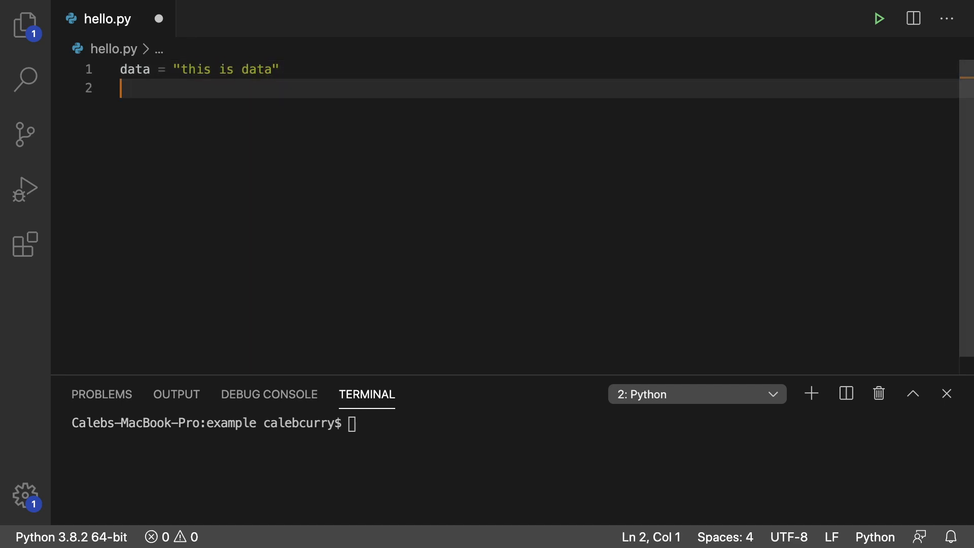
{"action": "type", "text": "data.split("}
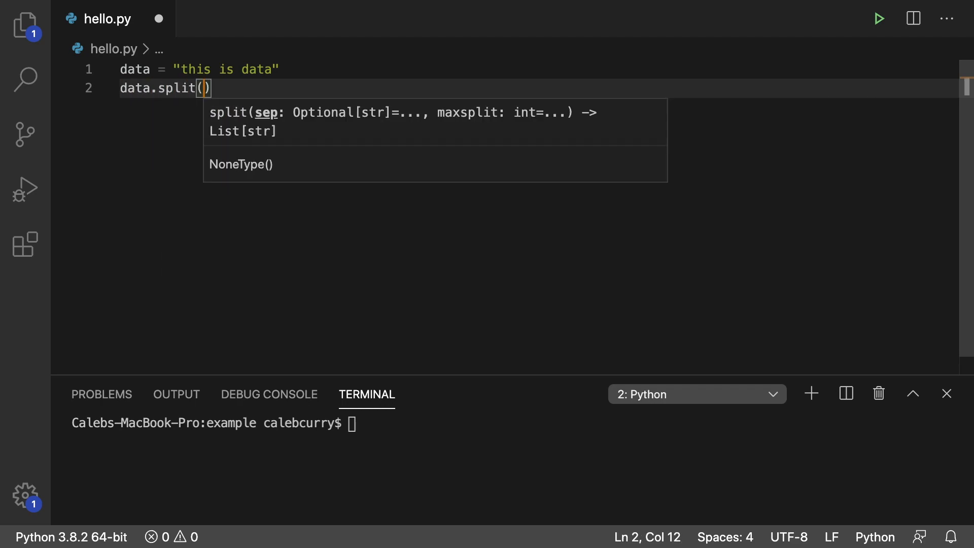
{"action": "type", "text": "\""}
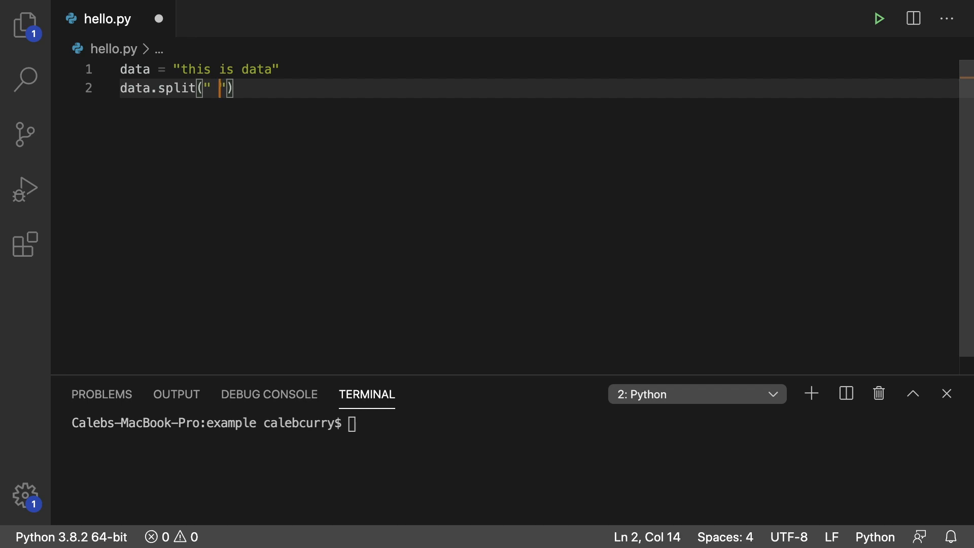
- Add the line d = " " holding the space separator below the data string
{"action": "left_click", "coordinate": [395, 75]}
{"action": "key", "text": "Return"}
{"action": "key", "text": "Return"}
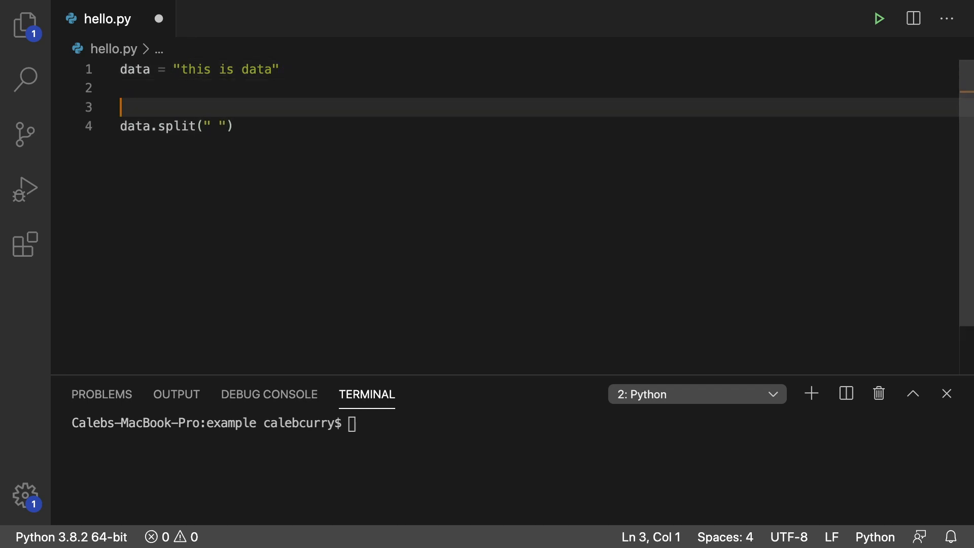
{"action": "key", "text": "BackSpace"}
{"action": "type", "text": "de="}
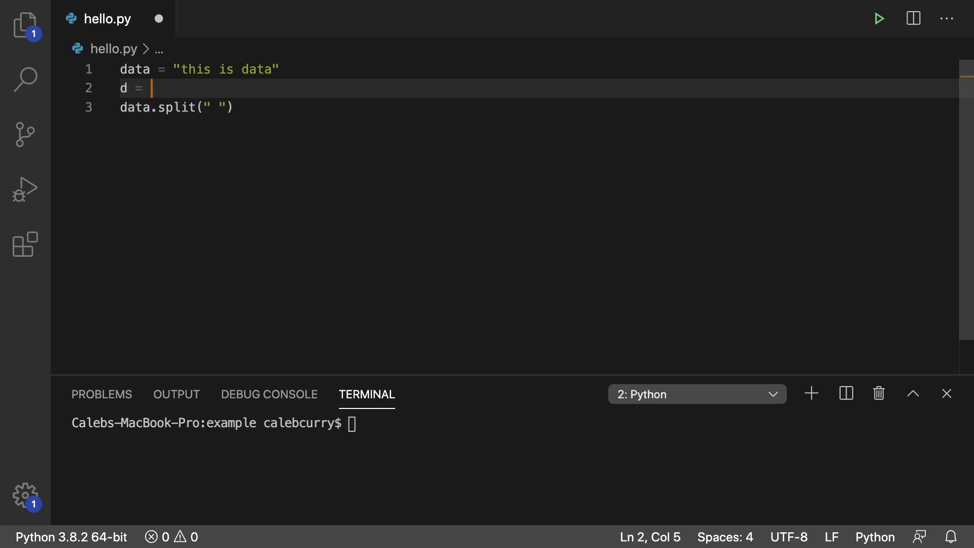
{"action": "key", "text": "BackSpace"}
{"action": "key", "text": "BackSpace"}
{"action": "key", "text": "BackSpace"}
{"action": "type", "text": "el"}
{"action": "key", "text": "BackSpace"}
{"action": "key", "text": "BackSpace"}
{"action": "key", "text": "BackSpace"}
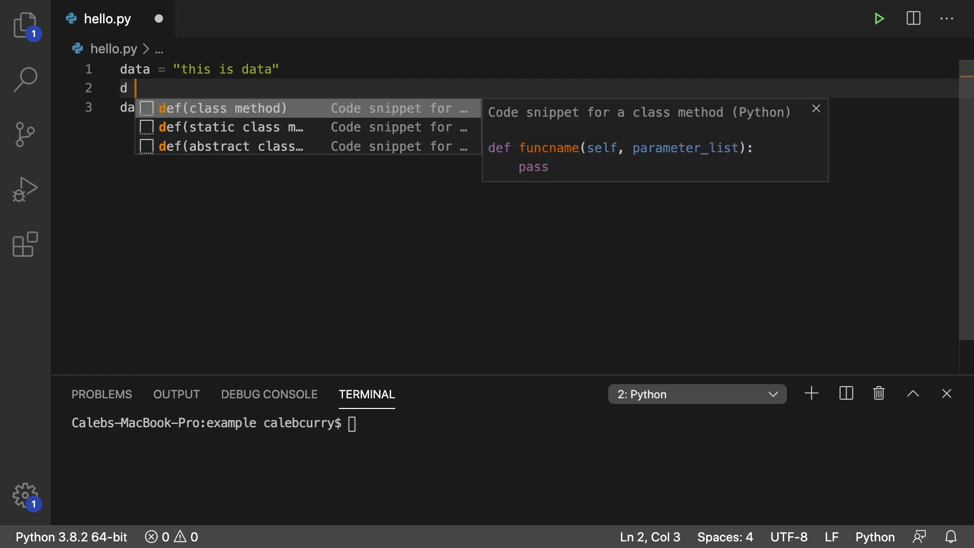
{"action": "key", "text": "super+z"}
{"action": "key", "text": "super+z"}
{"action": "key", "text": "super+z"}
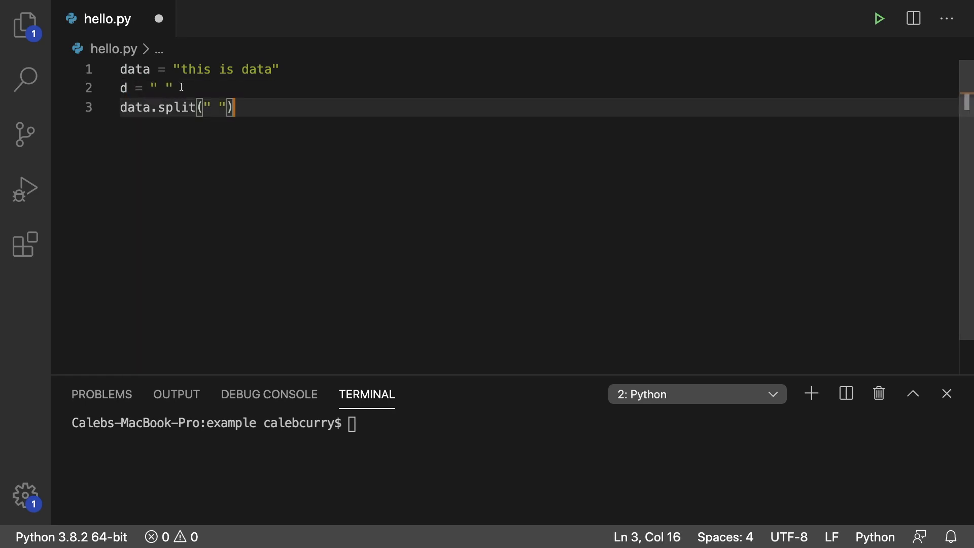
{"action": "key", "text": "super+z"}
- Change line 3 to print(data.split(d)) and save hello.py
{"action": "key", "text": "Right"}
{"action": "left_click_drag", "start_coordinate": [227, 107], "coordinate": [203, 108]}
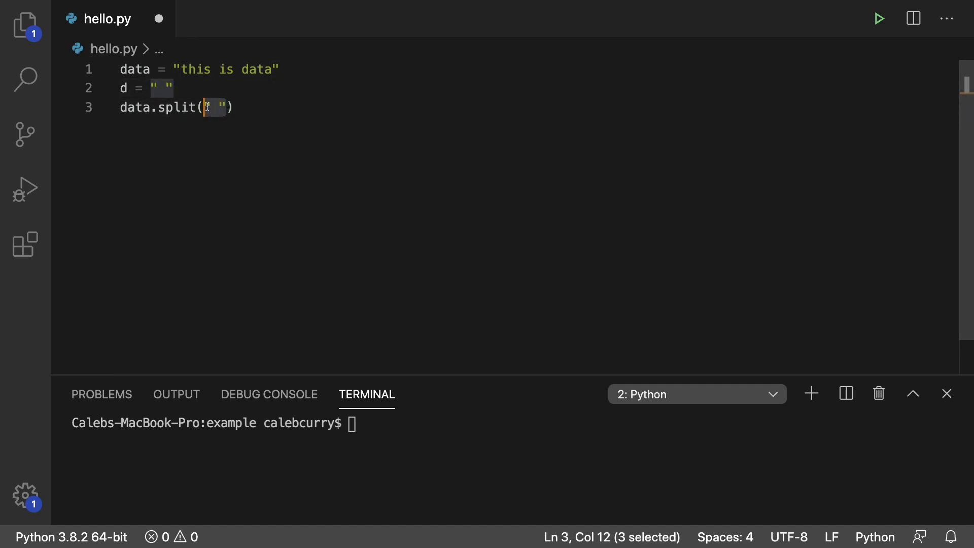
{"action": "type", "text": "d"}
{"action": "key", "text": "super+s"}
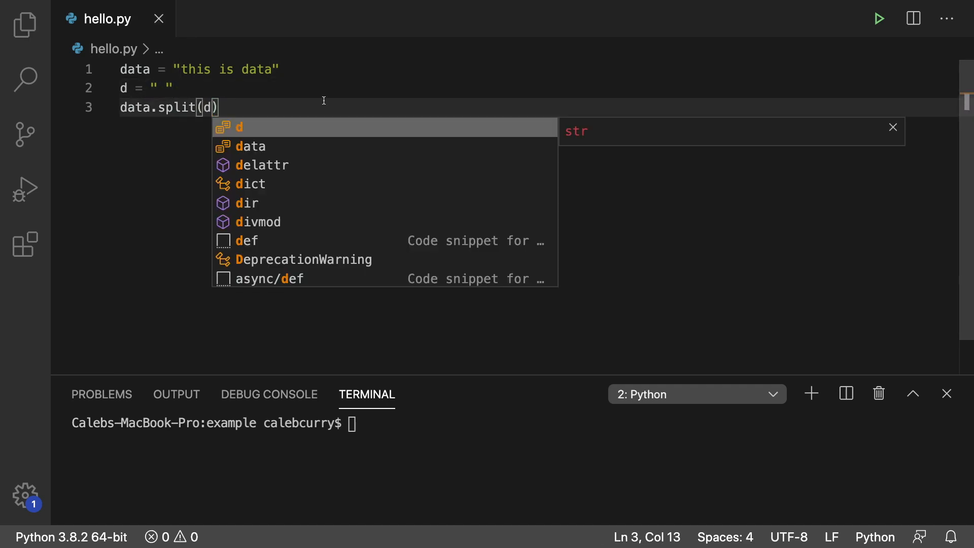
{"action": "left_click", "coordinate": [324, 101]}
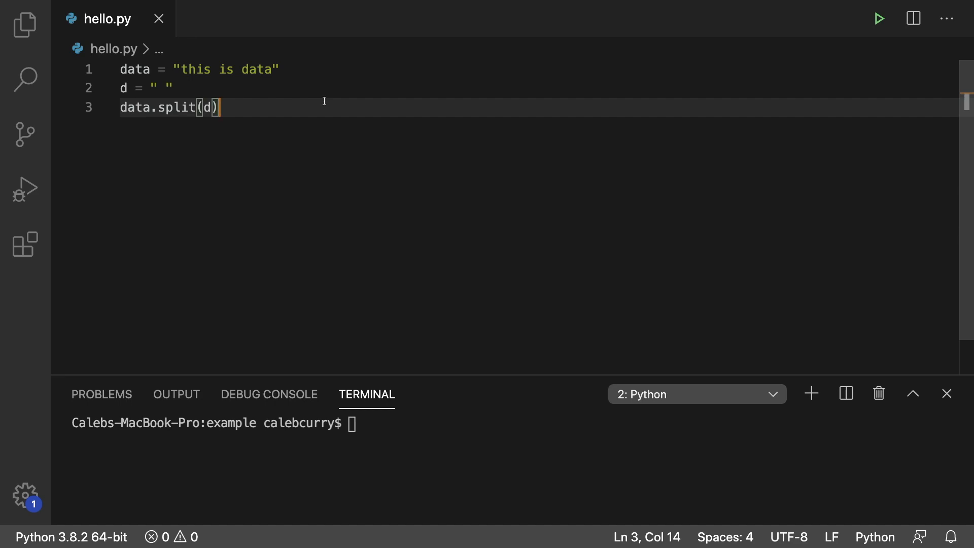
{"action": "key", "text": "Left"}
{"action": "key", "text": "Left"}
{"action": "key", "text": "Left"}
{"action": "key", "text": "Left"}
{"action": "key", "text": "Left"}
{"action": "key", "text": "Left"}
{"action": "key", "text": "Left"}
{"action": "key", "text": "Left"}
{"action": "key", "text": "Left"}
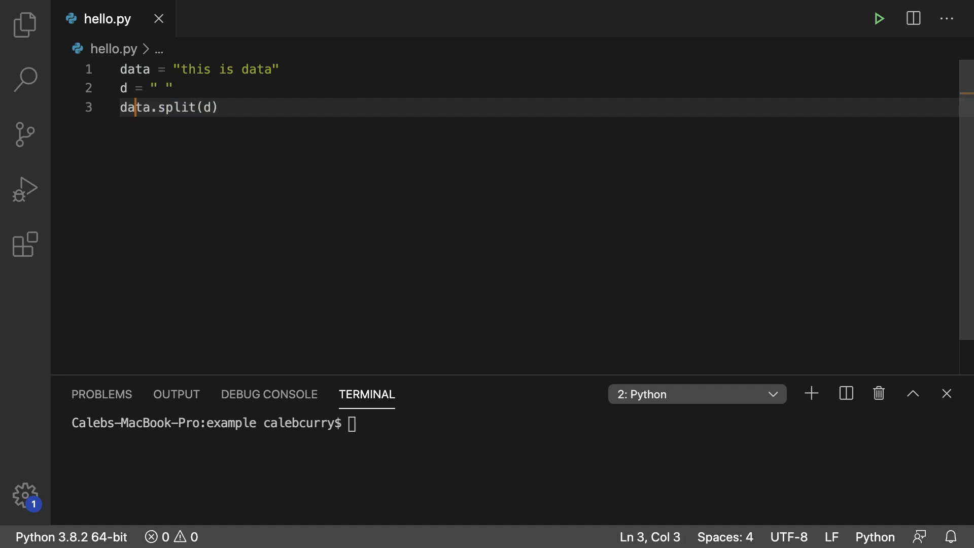
{"action": "key", "text": "Left"}
{"action": "key", "text": "Left"}
{"action": "type", "text": "print("}
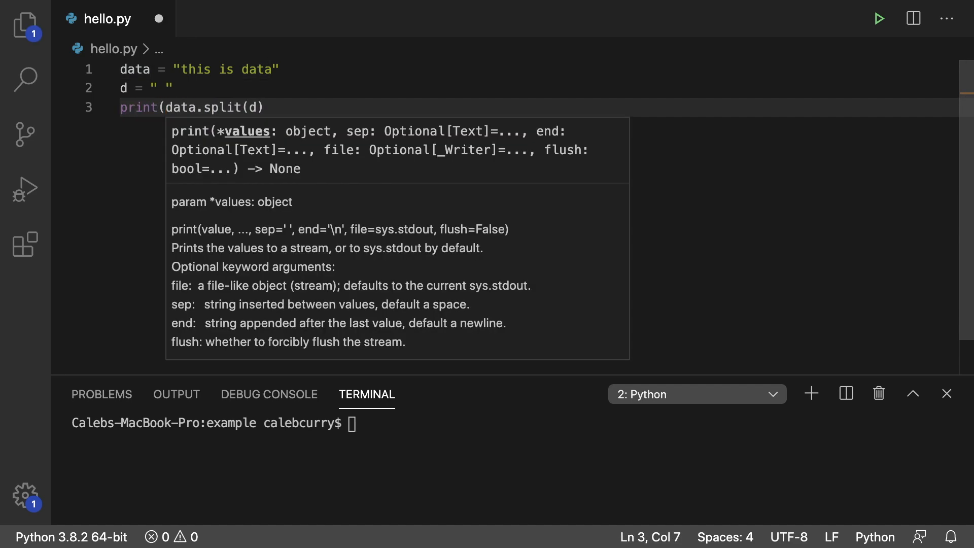
{"action": "key", "text": "End"}
{"action": "type", "text": ")"}
{"action": "key", "text": "super+s"}
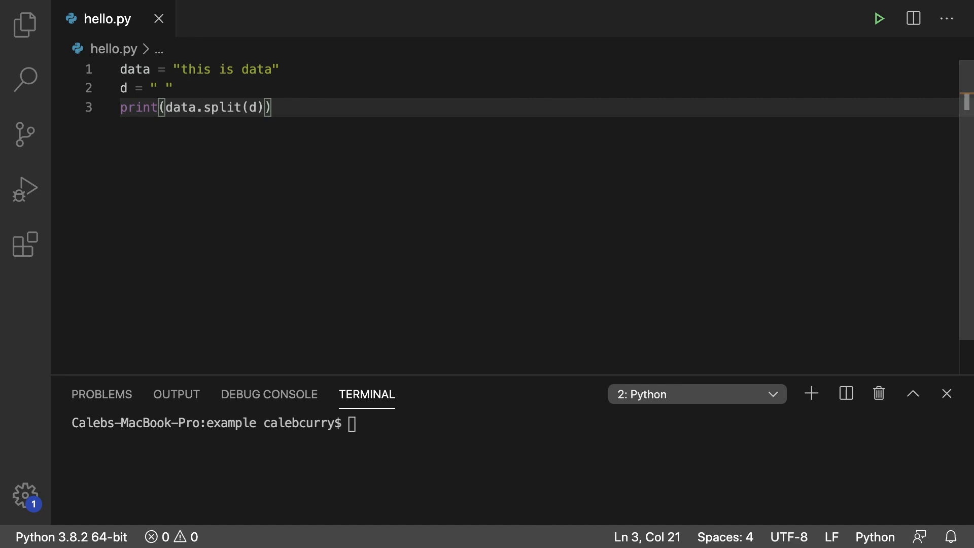
- Run hello.py, copy the printed ['this', 'is', 'data'] and select the data string to replace it
{"action": "left_click", "coordinate": [879, 19]}
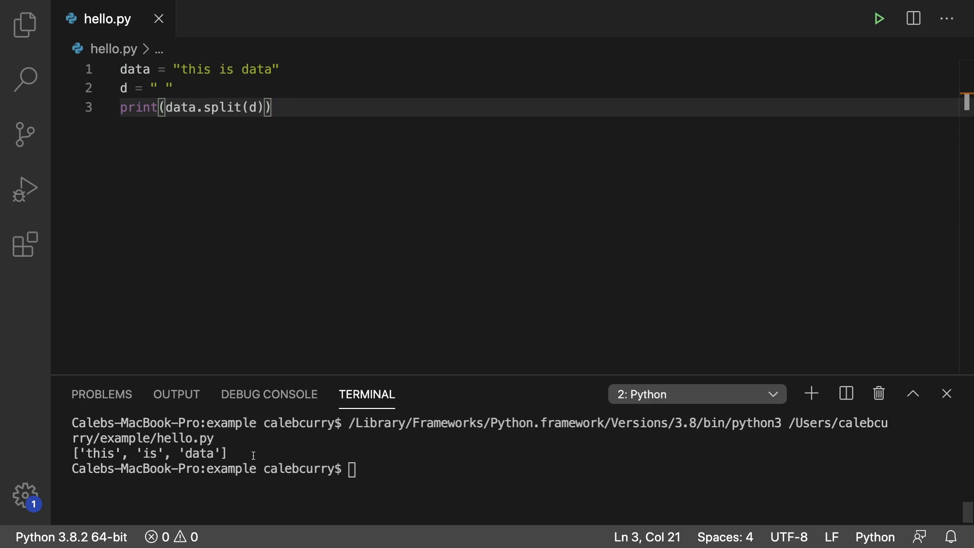
{"action": "left_click_drag", "start_coordinate": [226, 455], "coordinate": [74, 455]}
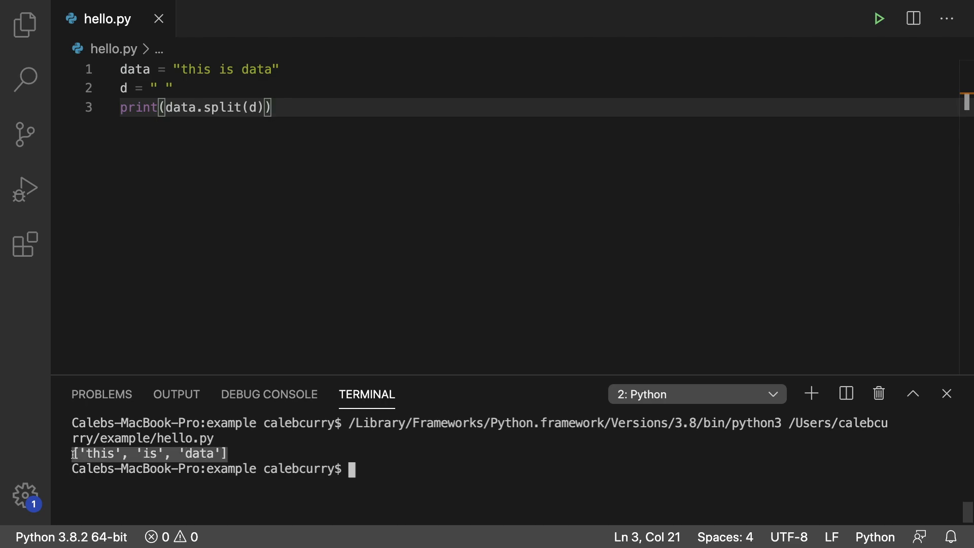
{"action": "mouse_move", "coordinate": [282, 69]}
{"action": "left_mouse_down"}
{"action": "mouse_move", "coordinate": [155, 70]}
{"action": "mouse_move", "coordinate": [173, 68]}
{"action": "left_mouse_up"}
- Make data the list ['this', 'is', 'data'] and line 3 print(d.join(data))
{"action": "type", "text": "['this', 'is', 'data']"}
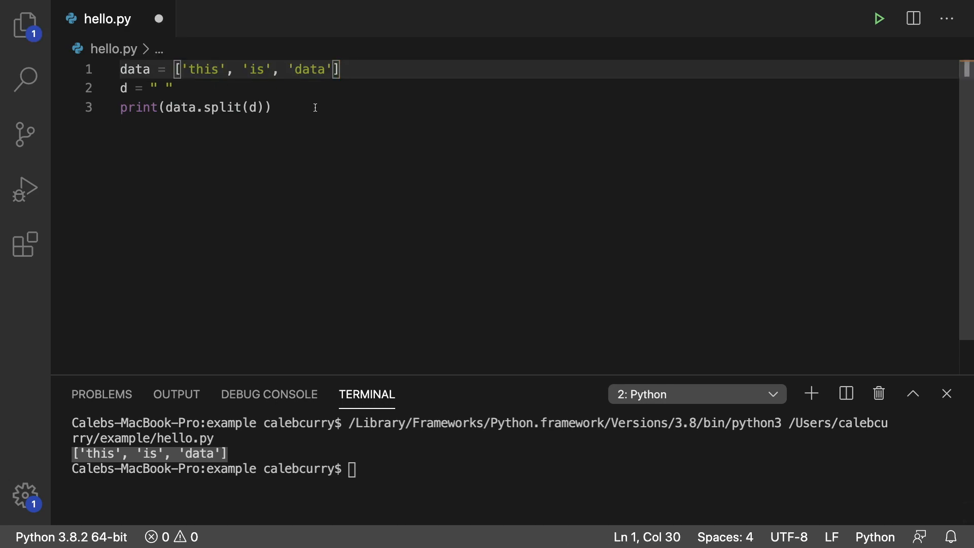
{"action": "left_click_drag", "start_coordinate": [264, 107], "coordinate": [166, 108]}
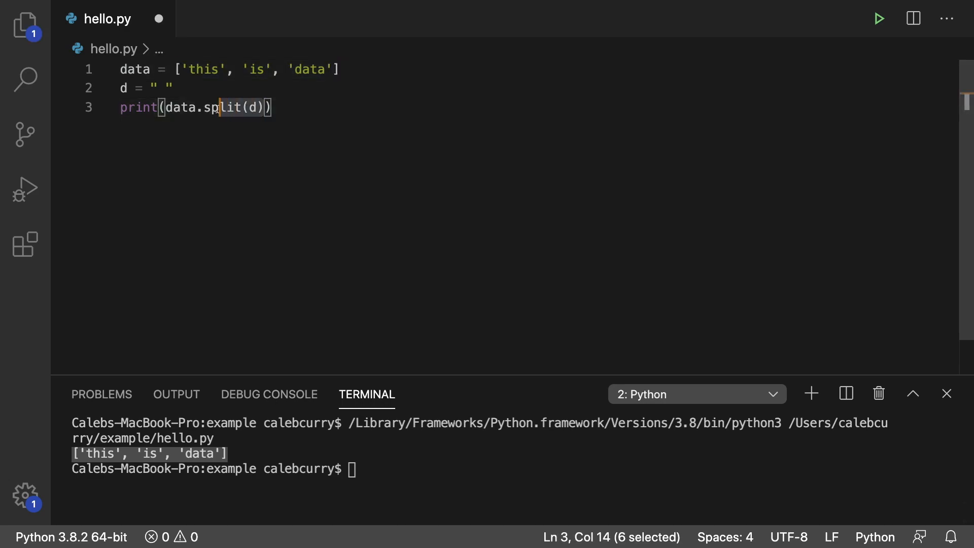
{"action": "key", "text": "BackSpace"}
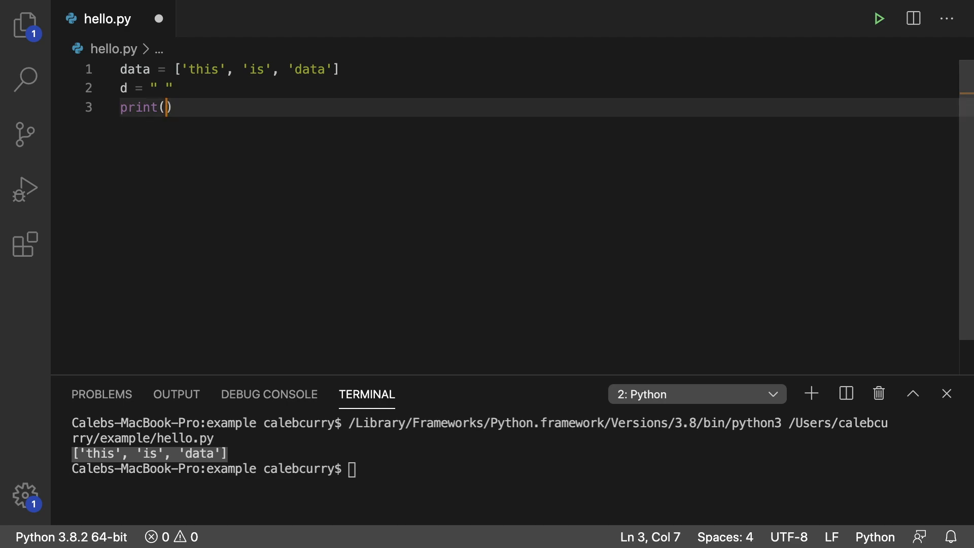
{"action": "type", "text": "d."}
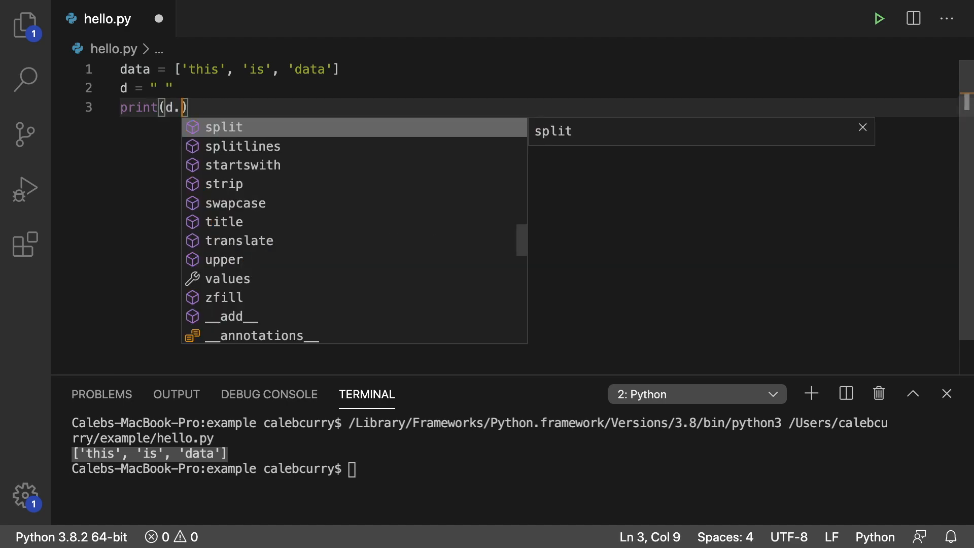
{"action": "type", "text": "join("}
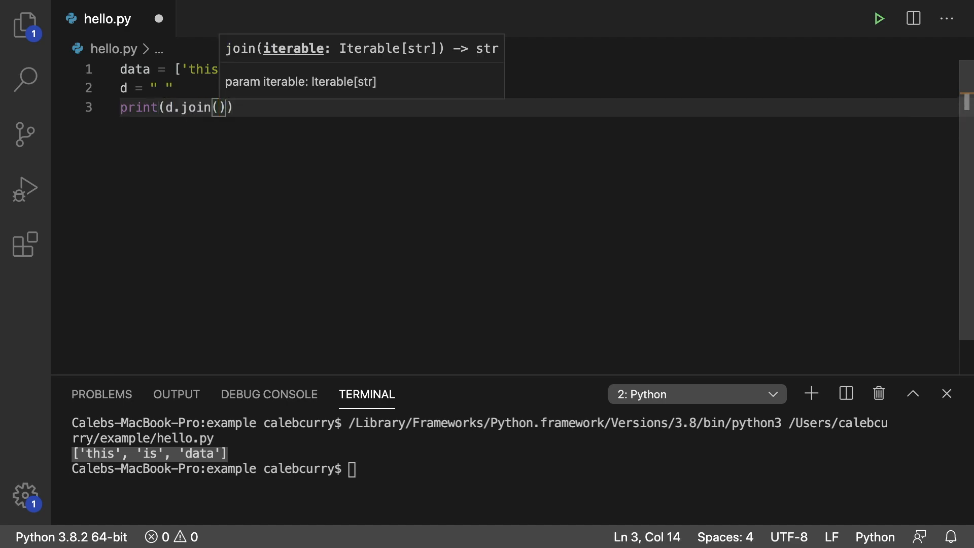
{"action": "type", "text": "data"}
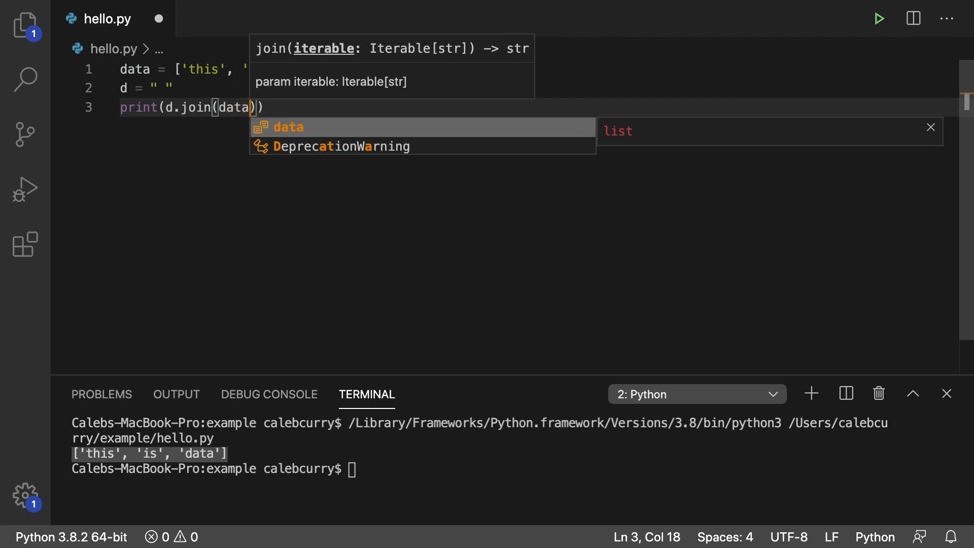
{"action": "key", "text": "Escape"}
{"action": "key", "text": "Escape"}
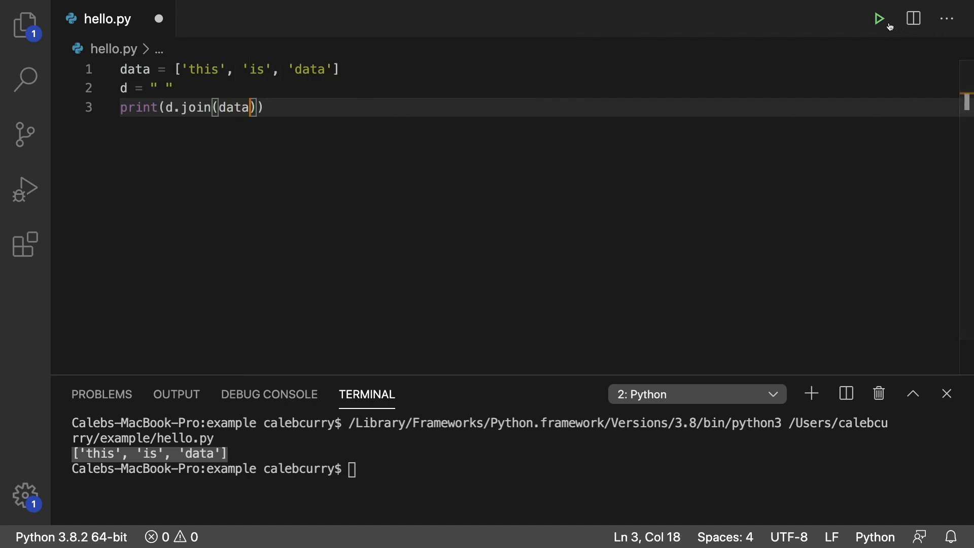
- Run hello.py and highlight the "this is data" output
{"action": "left_click", "coordinate": [879, 18]}
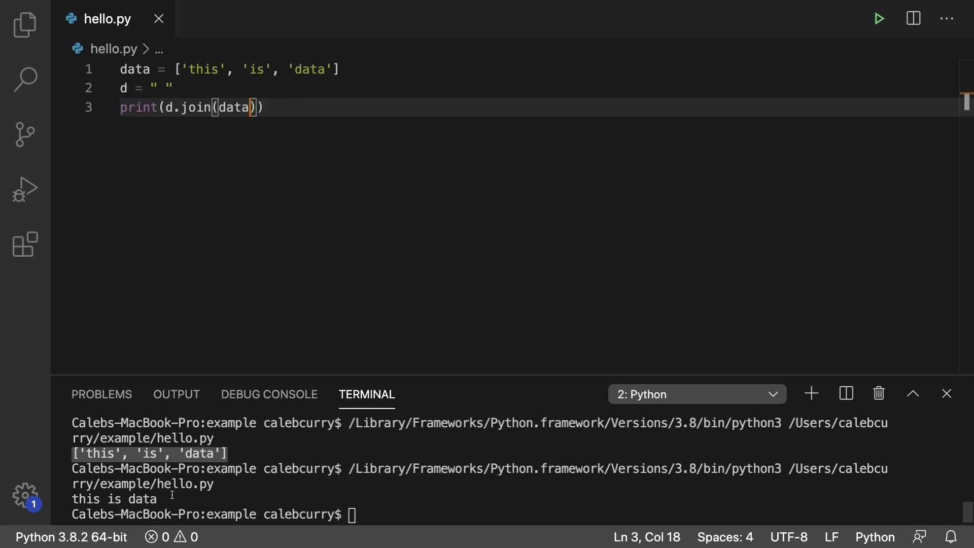
{"action": "left_click_drag", "start_coordinate": [157, 499], "coordinate": [69, 499]}
- Delete the d line, join on a " " literal instead, save and run for "this is data"
{"action": "left_click", "coordinate": [193, 503]}
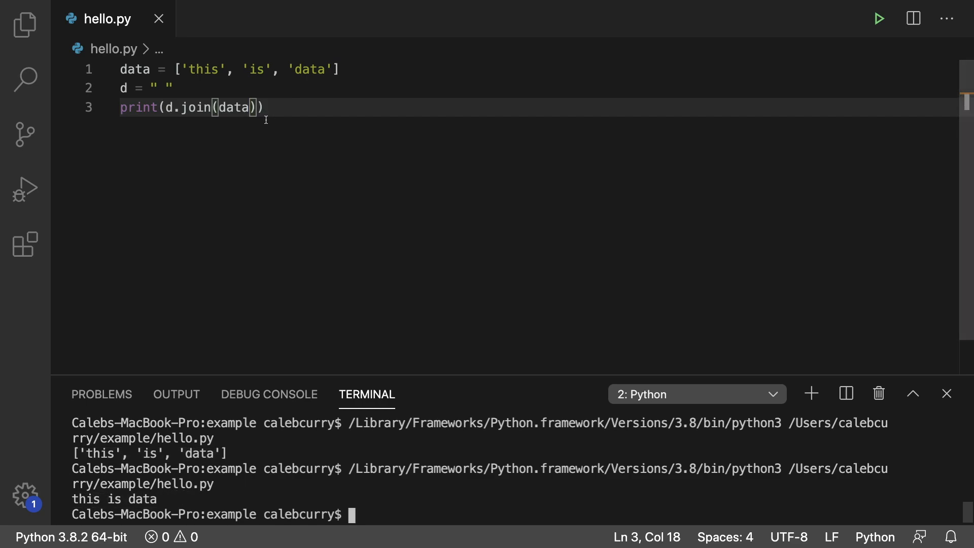
{"action": "left_click_drag", "start_coordinate": [179, 90], "coordinate": [119, 89]}
{"action": "key", "text": "BackSpace"}
{"action": "key", "text": "Down"}
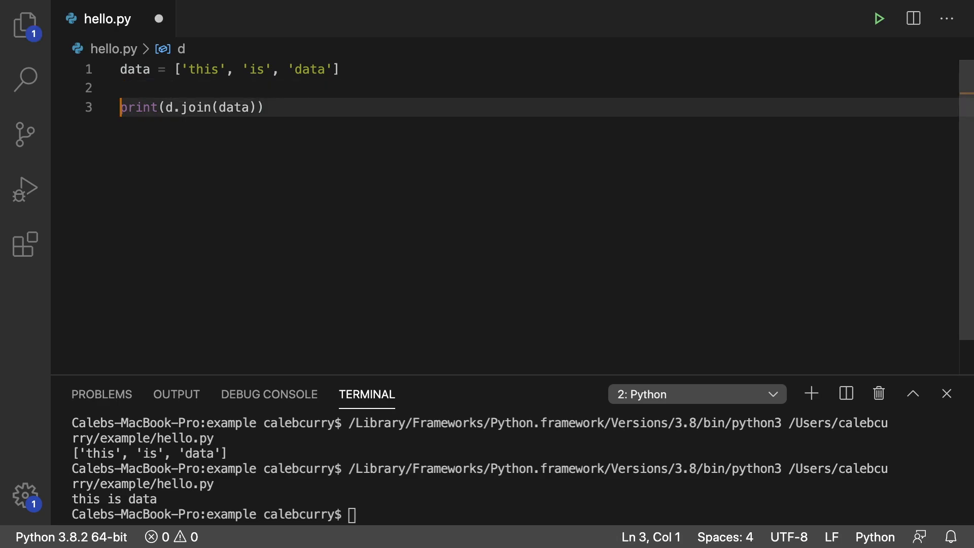
{"action": "key", "text": "Right"}
{"action": "key", "text": "Right"}
{"action": "key", "text": "Right"}
{"action": "key", "text": "Right"}
{"action": "key", "text": "Right"}
{"action": "key", "text": "Right"}
{"action": "key", "text": "Right"}
{"action": "key", "text": "BackSpace"}
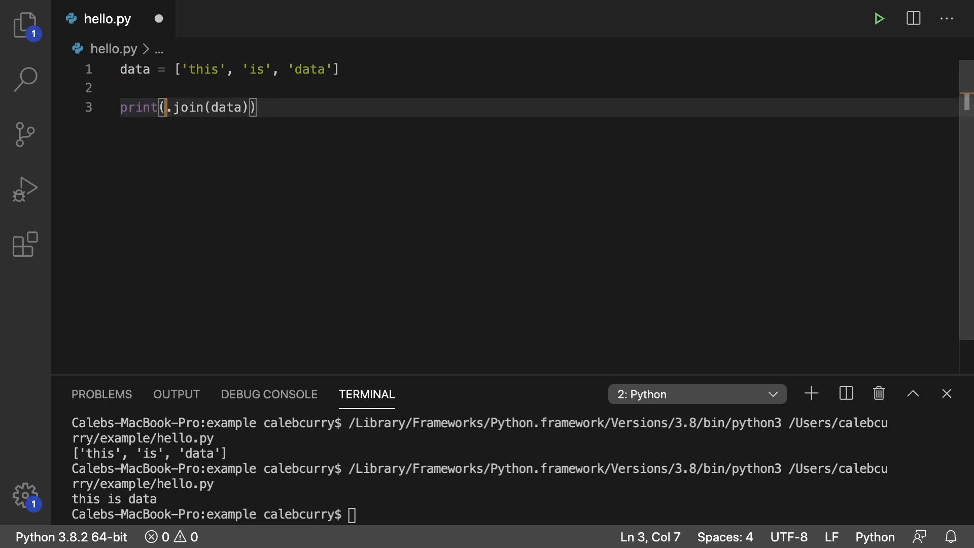
{"action": "type", "text": "\""}
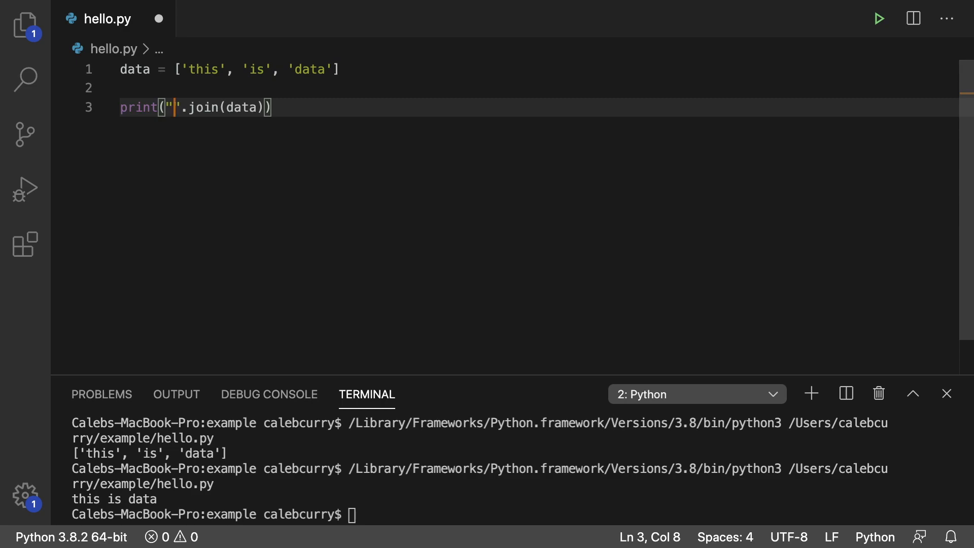
{"action": "type", "text": "\""}
{"action": "key", "text": "super+s"}
{"action": "left_click", "coordinate": [329, 108]}
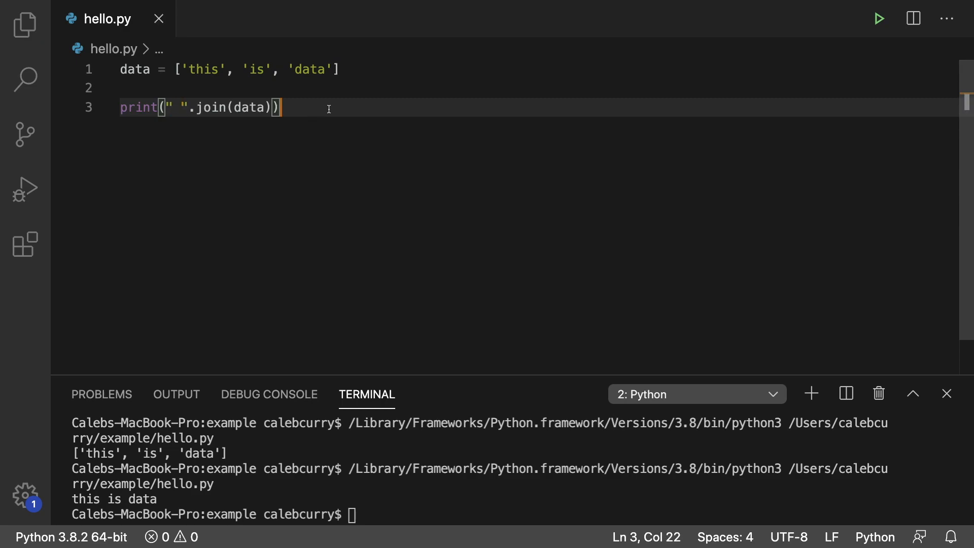
{"action": "left_click", "coordinate": [879, 18]}
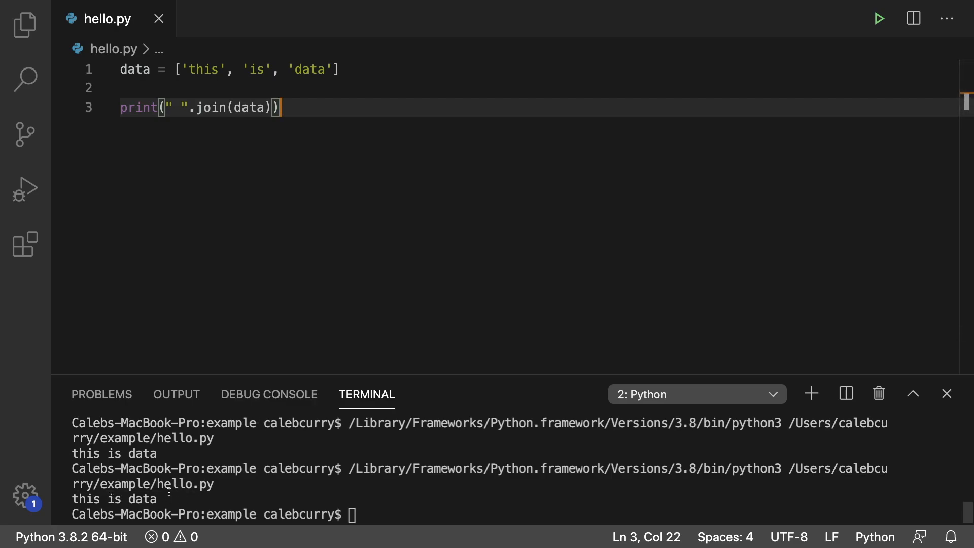
- Rerun with "-" separator (this-is-data), then with "" separator (thisisdata)
{"action": "left_click", "coordinate": [180, 107]}
{"action": "key", "text": "BackSpace"}
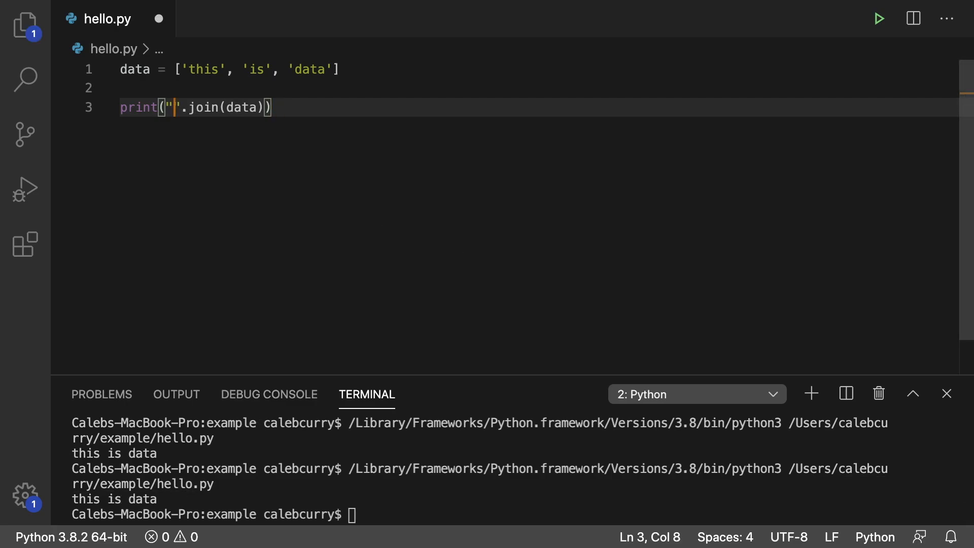
{"action": "type", "text": "-"}
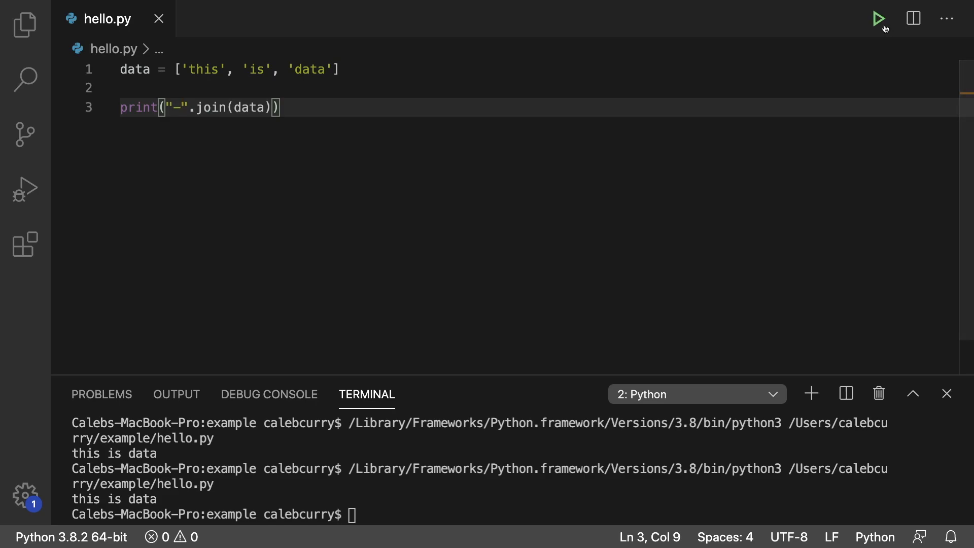
{"action": "left_click", "coordinate": [879, 19]}
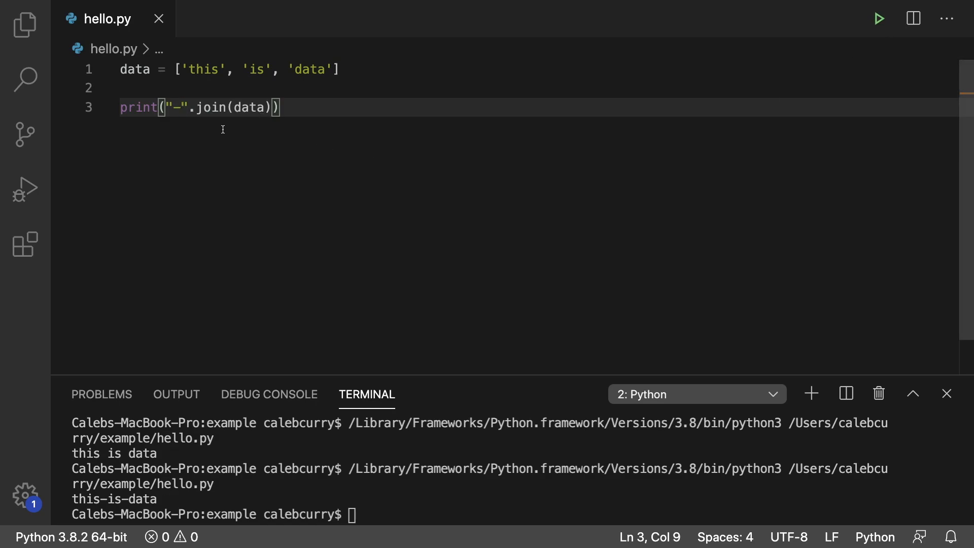
{"action": "key", "text": "BackSpace"}
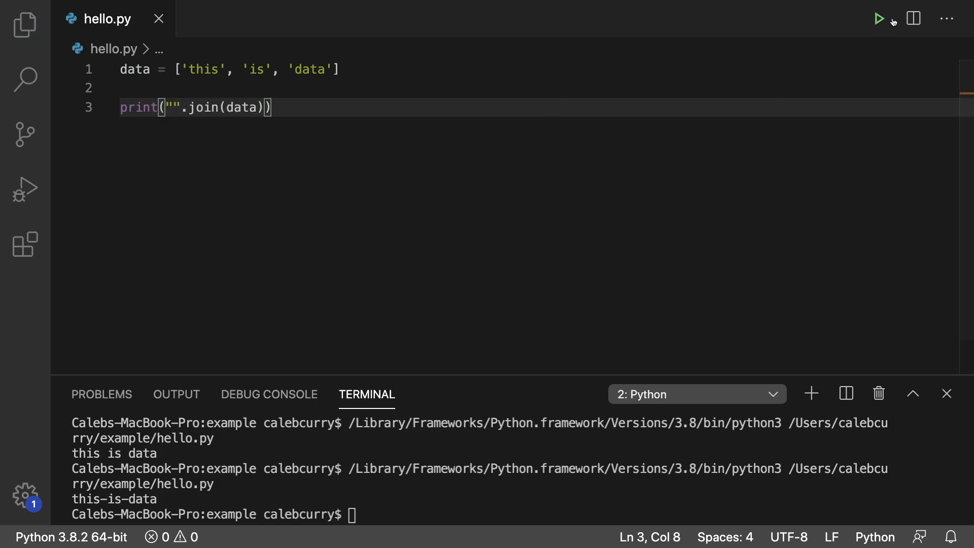
{"action": "left_click", "coordinate": [887, 19]}
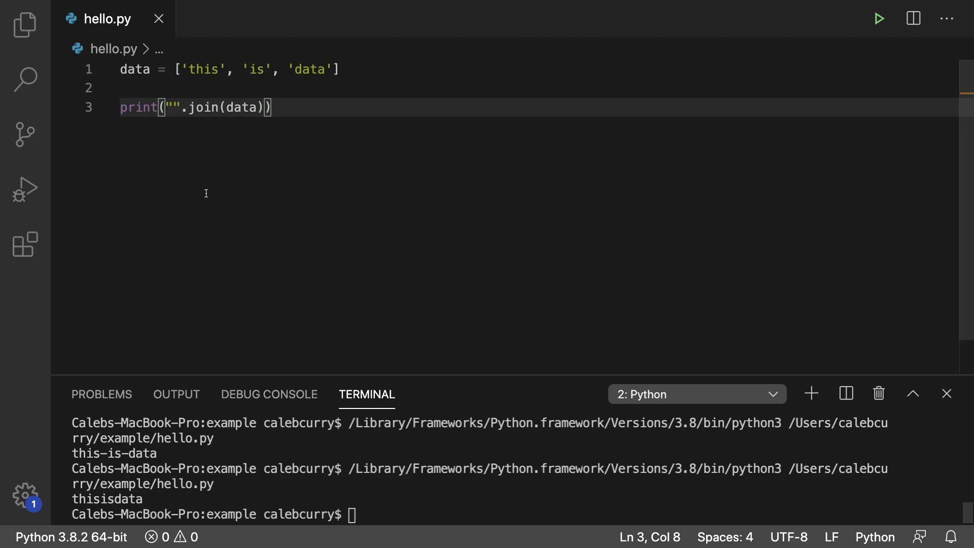
- Add 5 and 10 to the data list, restore the space separator and run, hitting a TypeError
{"action": "left_click", "coordinate": [339, 69]}
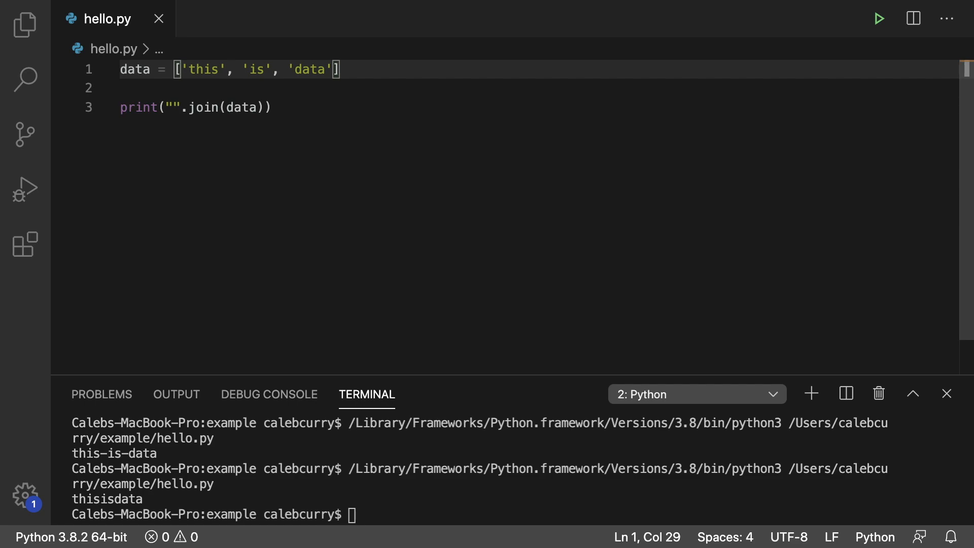
{"action": "type", "text": ", 5, "}
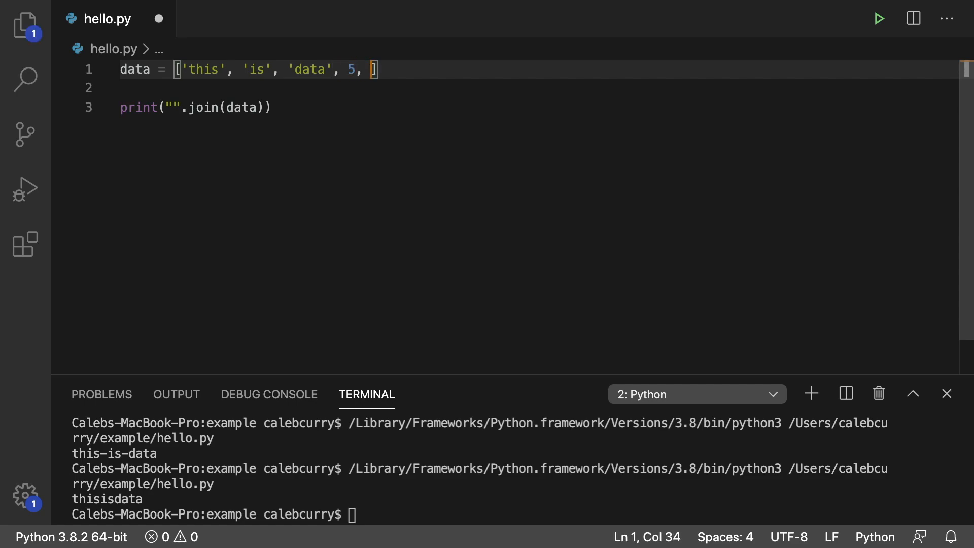
{"action": "type", "text": "10"}
{"action": "key", "text": "ctrl+s"}
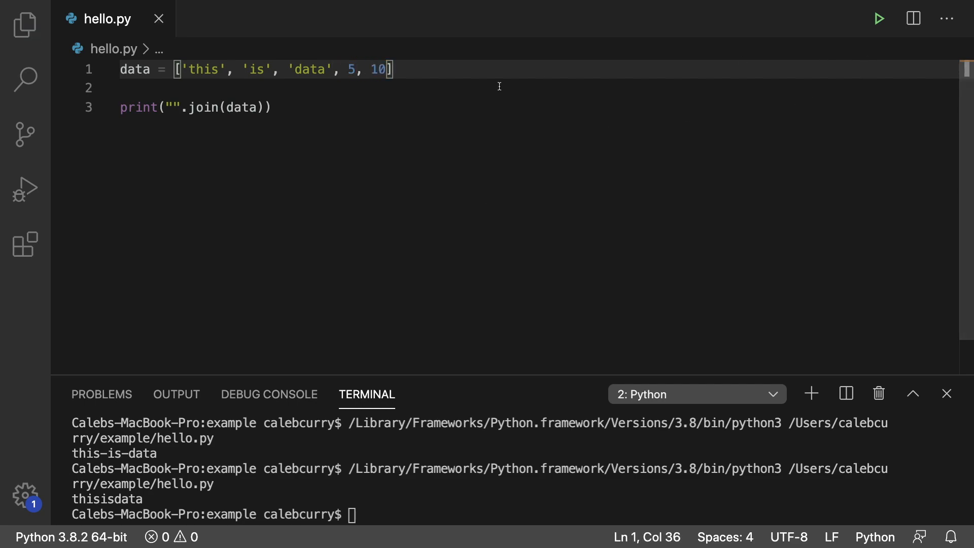
{"action": "left_click", "coordinate": [179, 109]}
{"action": "key", "text": "Left"}
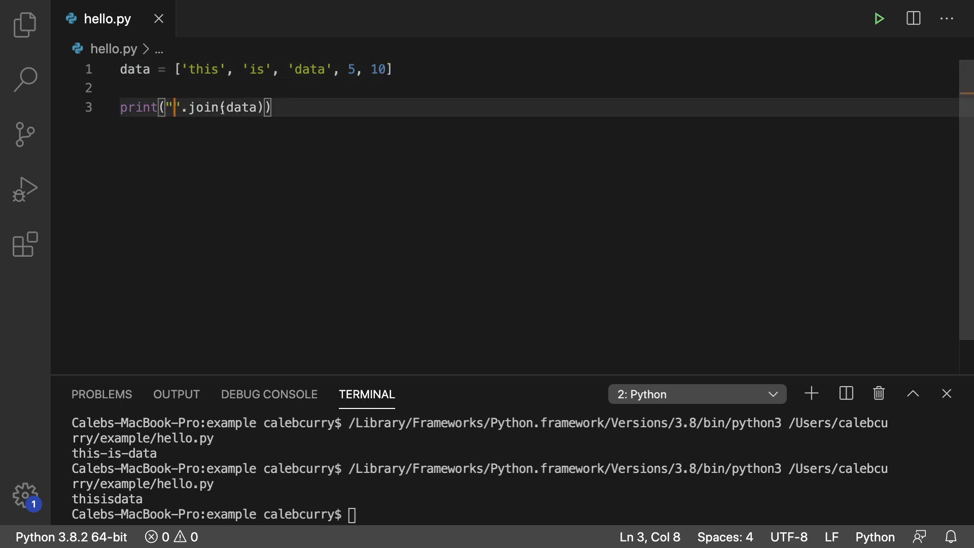
{"action": "left_click", "coordinate": [879, 18]}
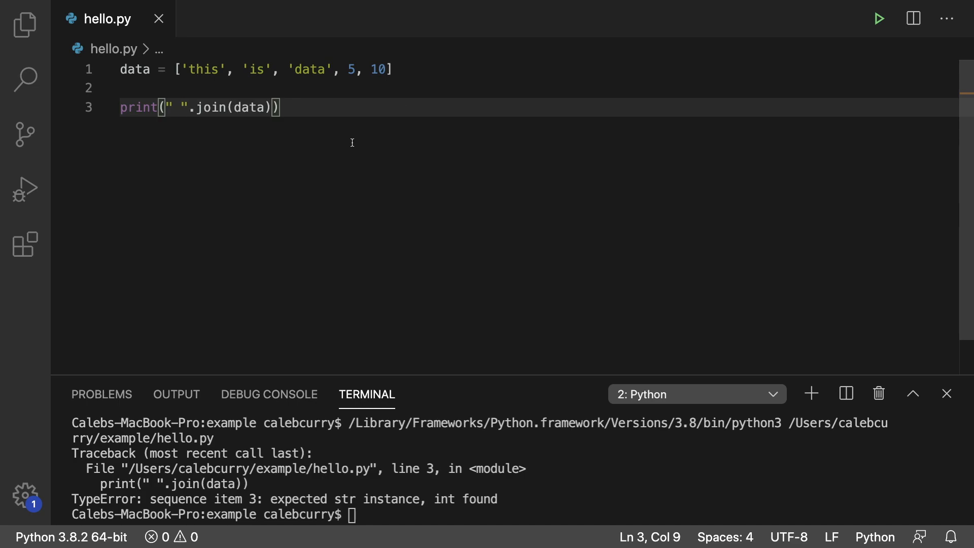
- Wrap data in str() inside join, save and rerun
{"action": "left_click", "coordinate": [233, 107]}
{"action": "key", "text": "shift+Right"}
{"action": "key", "text": "shift+Right"}
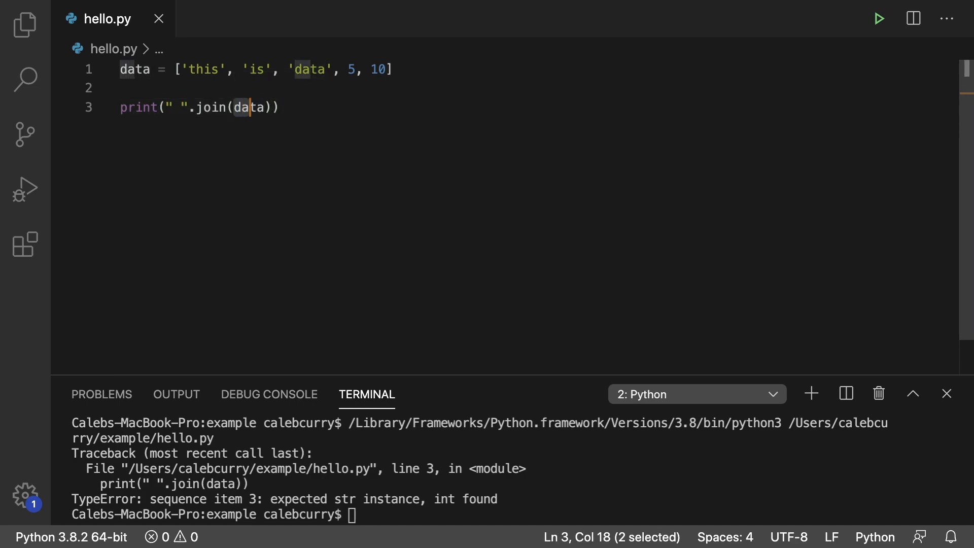
{"action": "key", "text": "shift+Right"}
{"action": "key", "text": "shift+Right"}
{"action": "type", "text": "("}
{"action": "key", "text": "Left"}
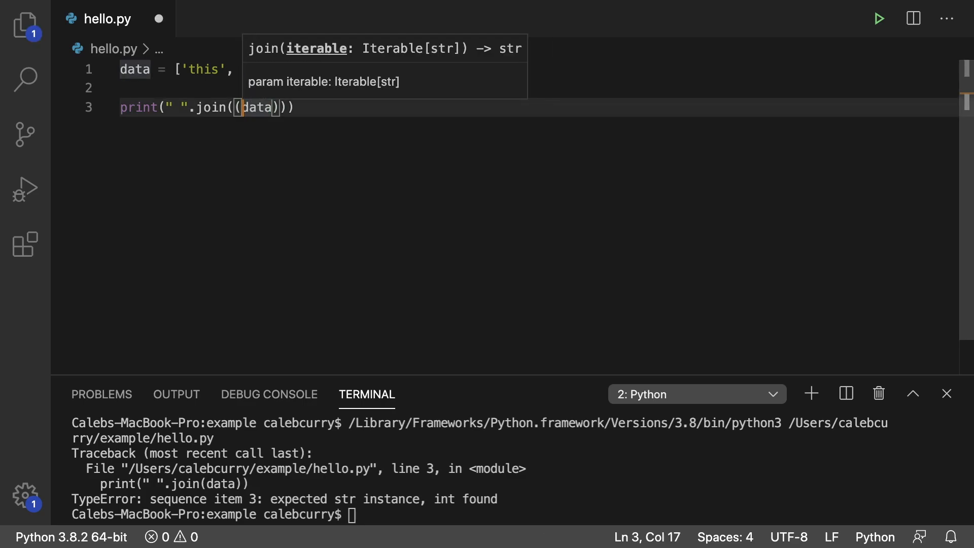
{"action": "key", "text": "Left"}
{"action": "type", "text": "str"}
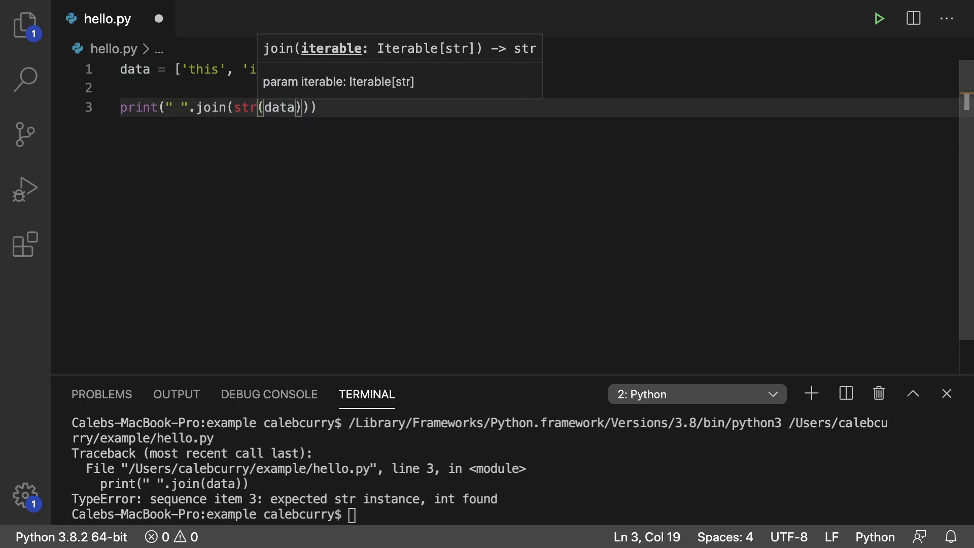
{"action": "key", "text": "super+s"}
{"action": "left_click", "coordinate": [265, 143]}
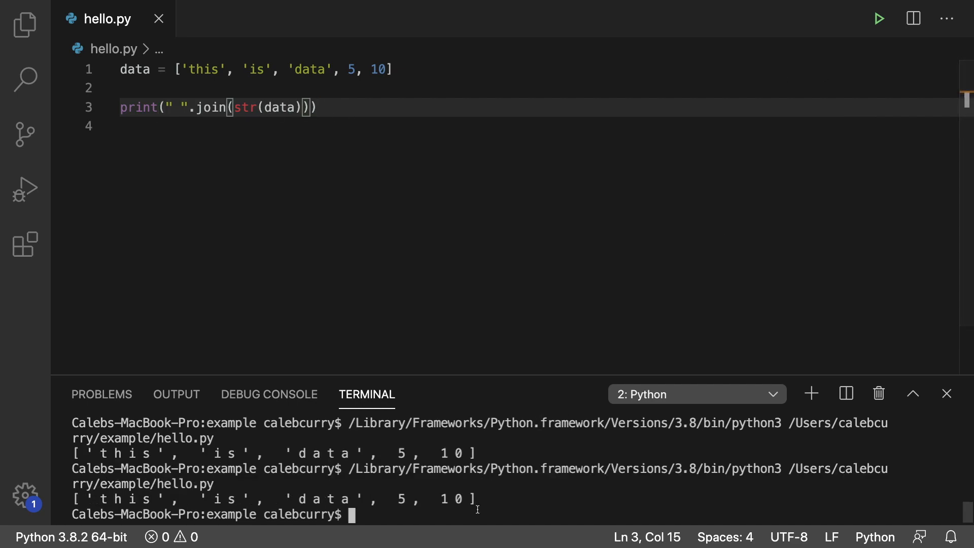
- Highlight the character-by-character output and the str on line 3 while explaining
{"action": "left_click_drag", "start_coordinate": [477, 509], "coordinate": [72, 495]}
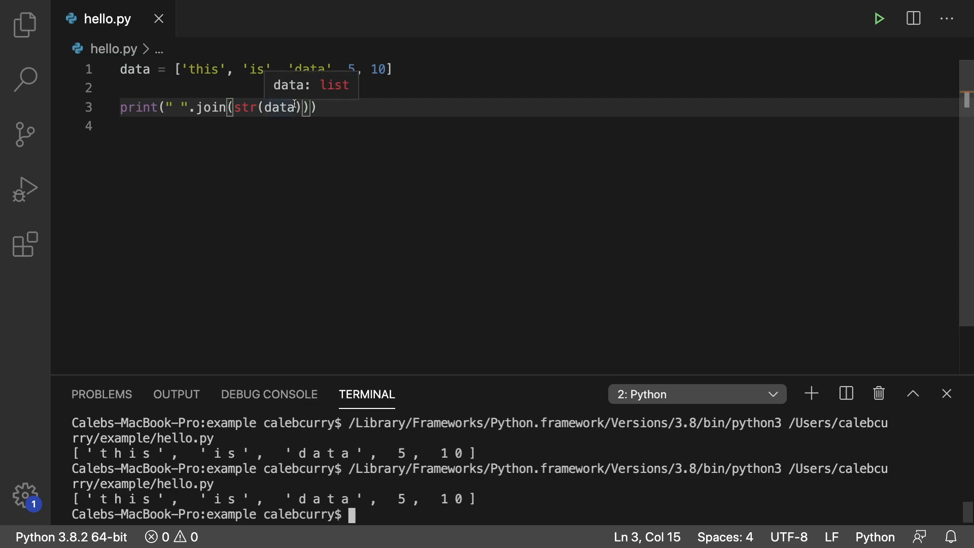
{"action": "left_click_drag", "start_coordinate": [234, 108], "coordinate": [259, 107]}
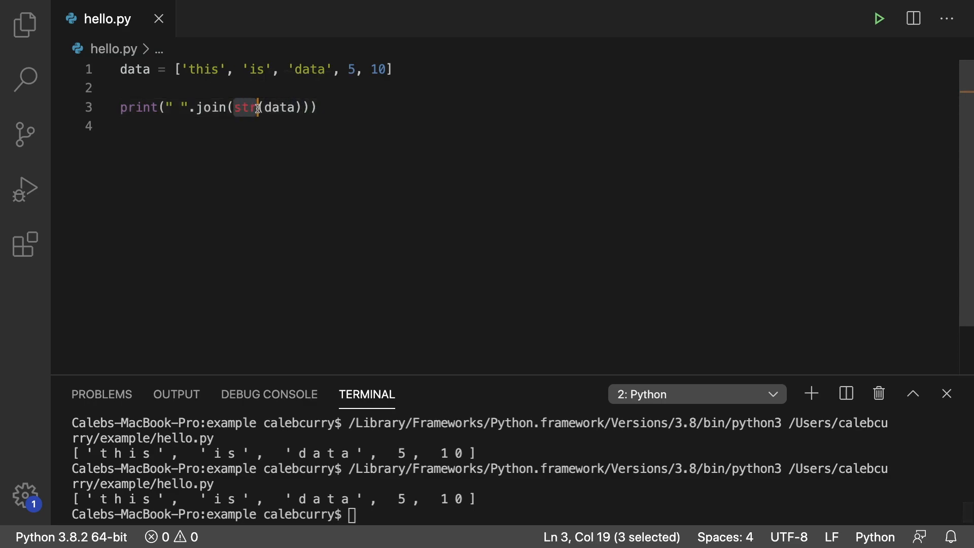
{"action": "key", "text": "Right"}
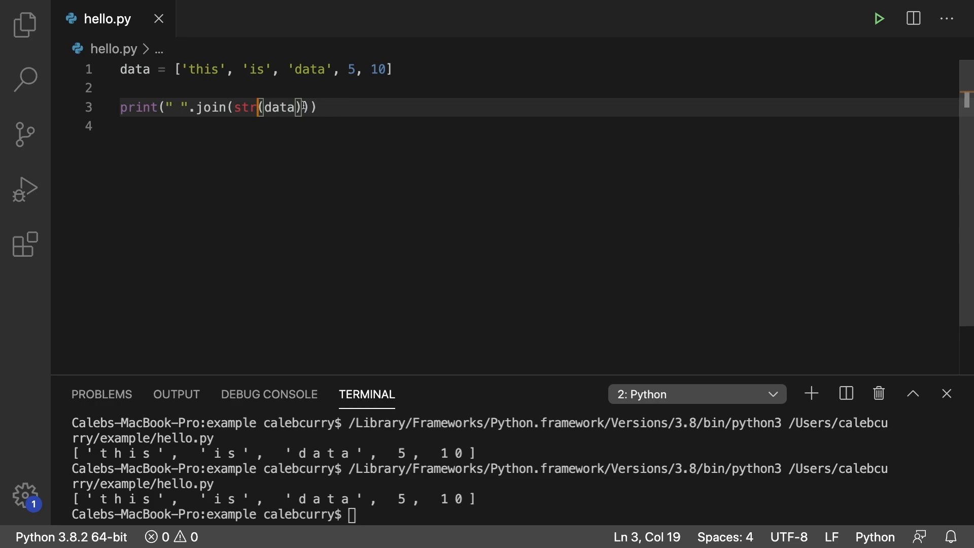
- Rewrite the join argument as the generator expression str(i) for i in data
{"action": "left_click_drag", "start_coordinate": [235, 108], "coordinate": [302, 107]}
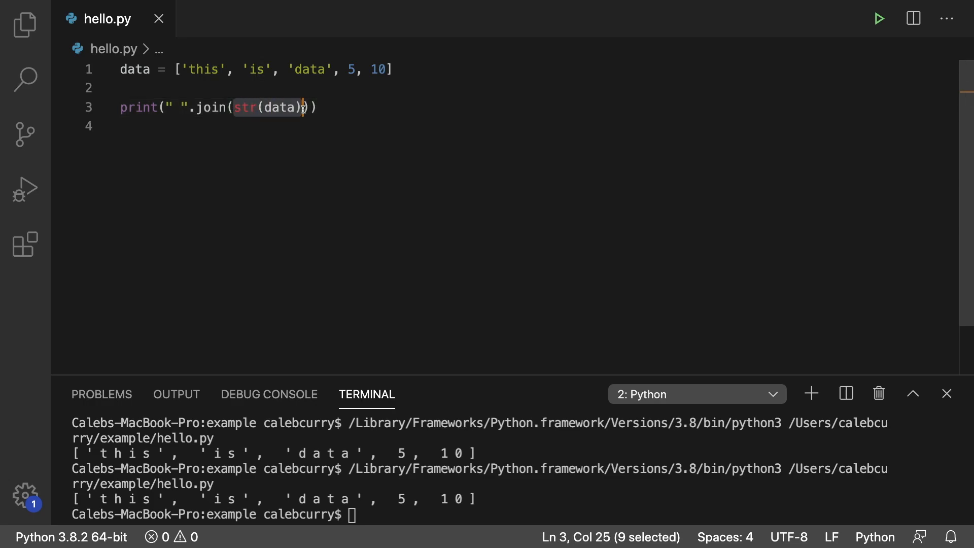
{"action": "key", "text": "BackSpace"}
{"action": "type", "text": "da"}
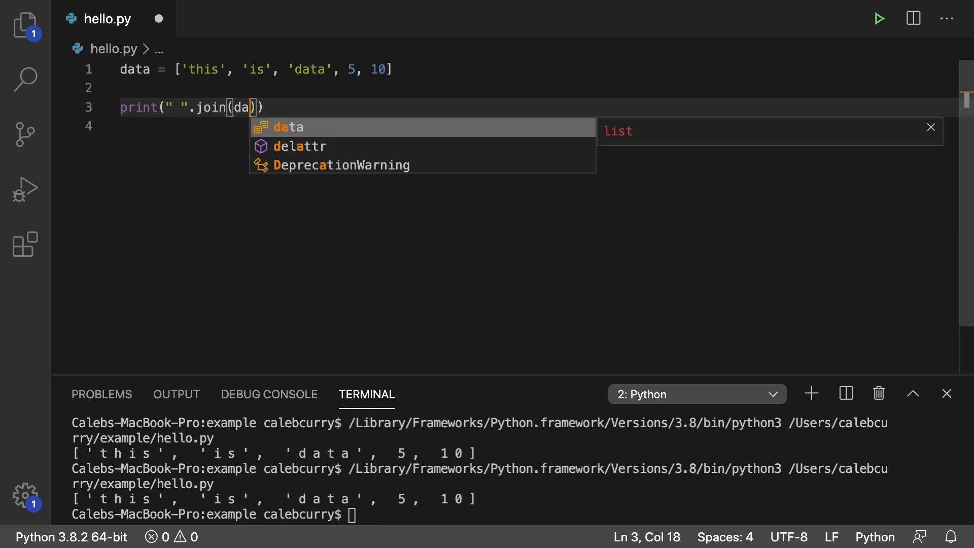
{"action": "type", "text": "ta"}
{"action": "key", "text": "Left"}
{"action": "key", "text": "Left"}
{"action": "key", "text": "Left"}
{"action": "key", "text": "Left"}
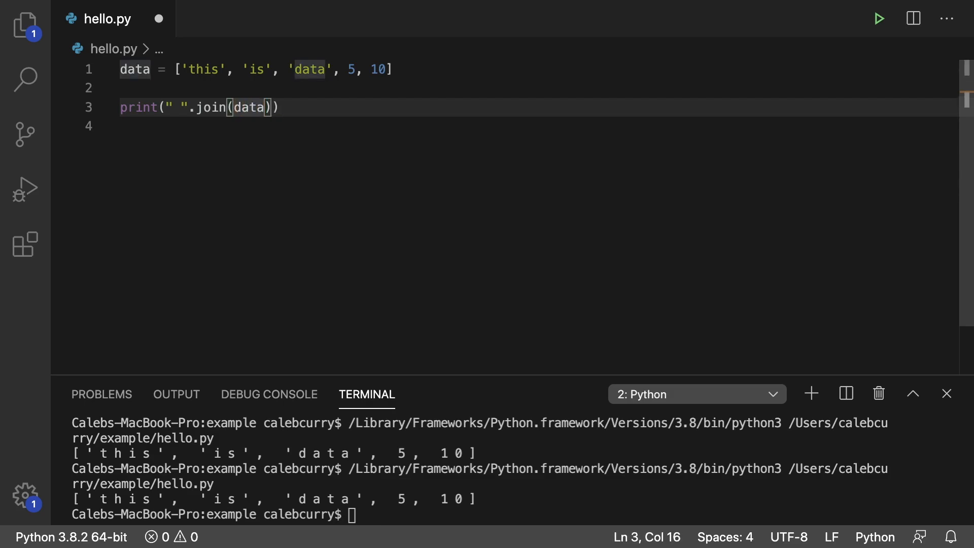
{"action": "type", "text": "for i in"}
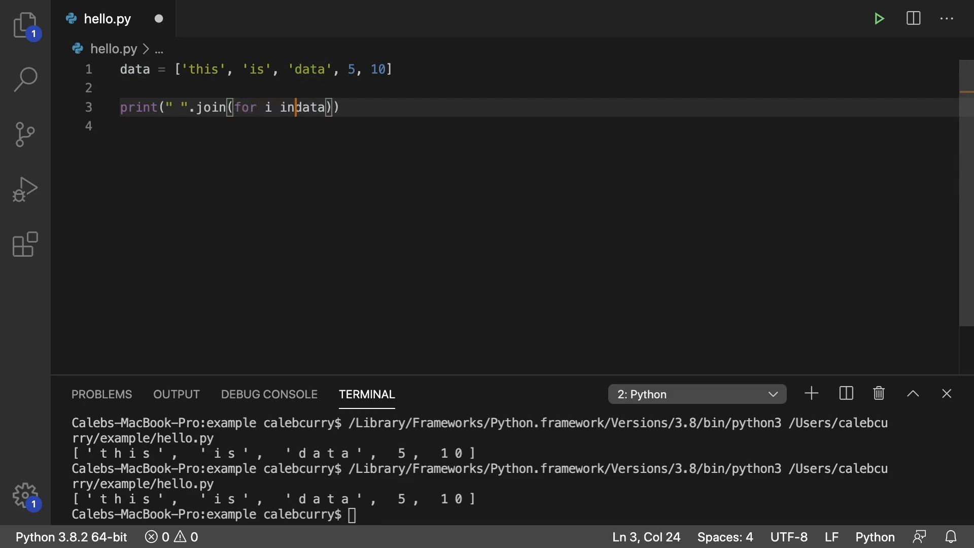
{"action": "key", "text": "Left"}
{"action": "key", "text": "Left"}
{"action": "key", "text": "Left"}
{"action": "key", "text": "Left"}
{"action": "key", "text": "Left"}
{"action": "key", "text": "Left"}
{"action": "key", "text": "Left"}
{"action": "key", "text": "Left"}
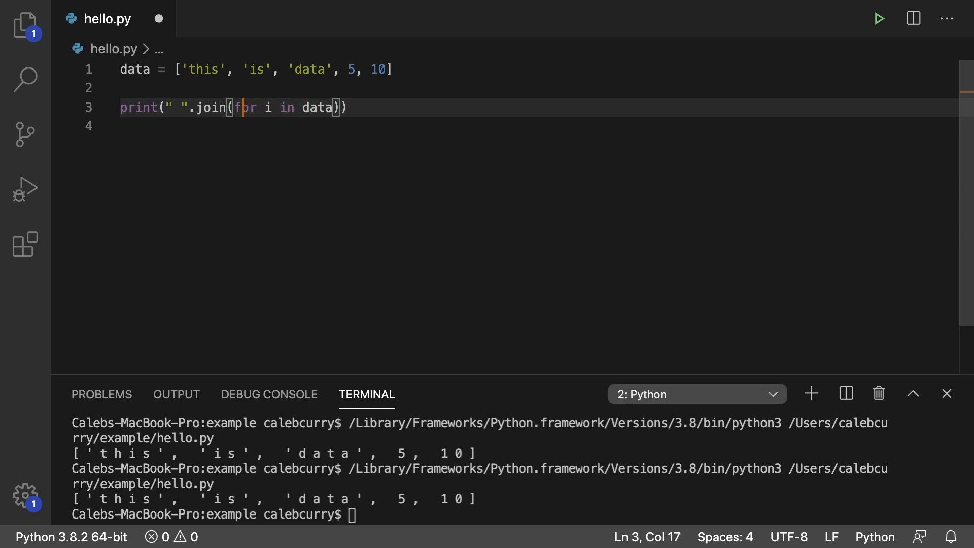
{"action": "key", "text": "Left"}
{"action": "type", "text": "i"}
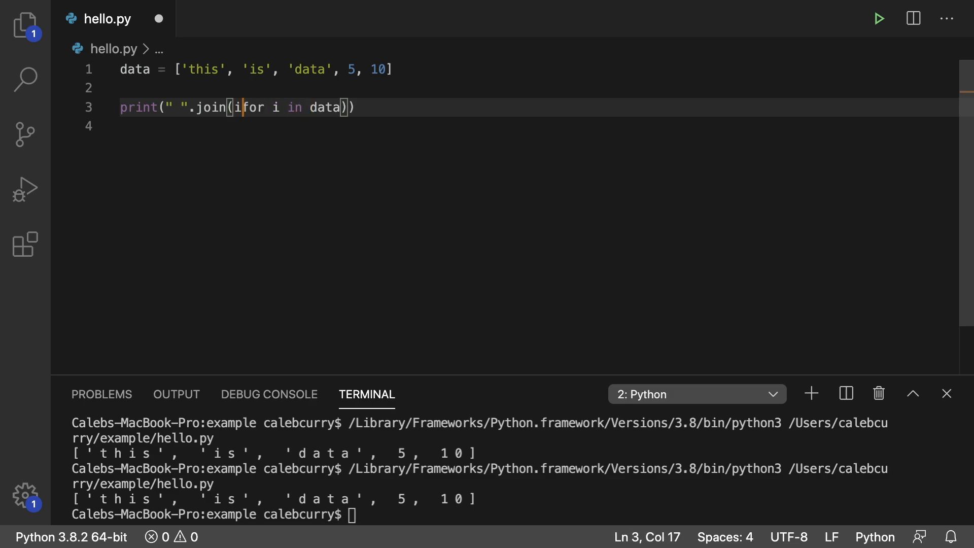
{"action": "key", "text": "Left"}
{"action": "key", "text": "Left"}
{"action": "key", "text": "shift+Right"}
{"action": "type", "text": "("}
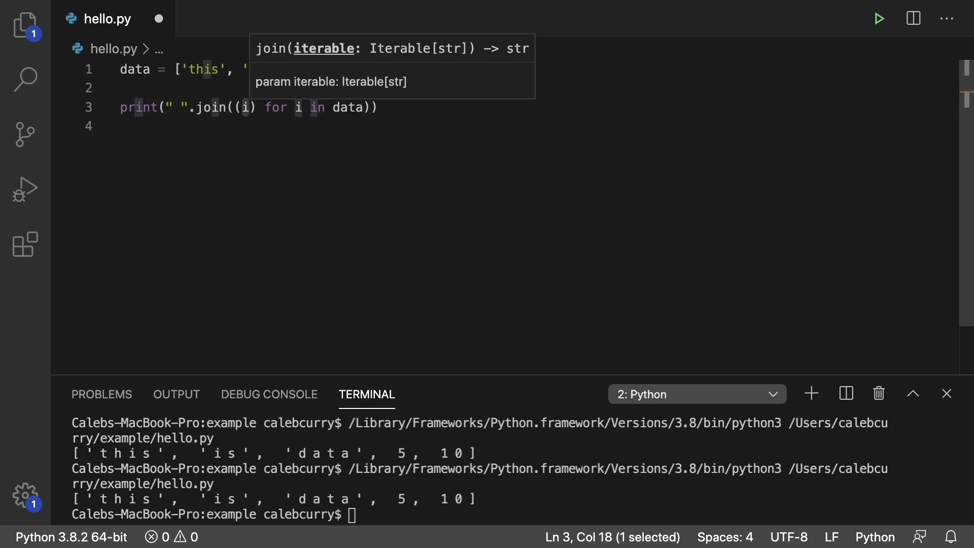
{"action": "key", "text": "Left"}
{"action": "key", "text": "Left"}
{"action": "type", "text": "str"}
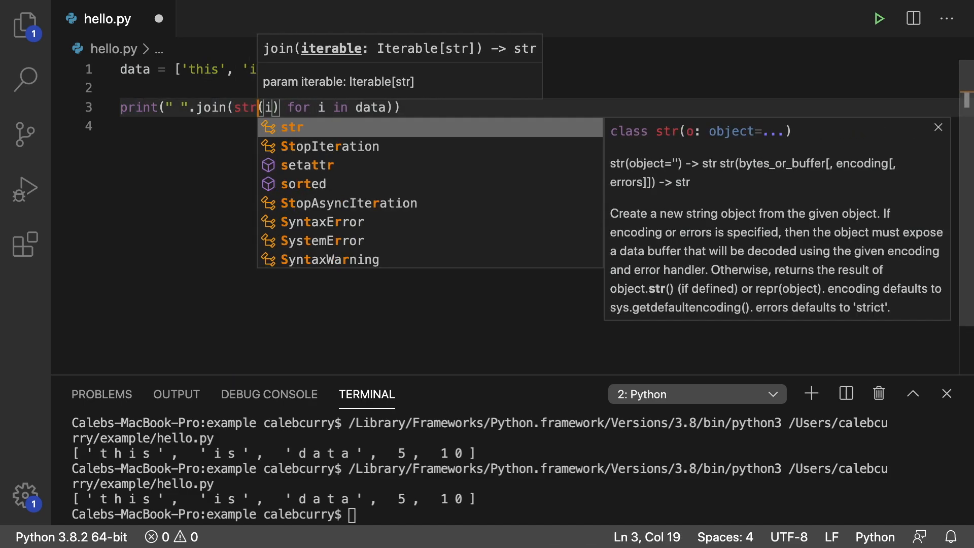
{"action": "key", "text": "Escape"}
- Save and run hello.py, highlighting the "this is data 5 10" output and the code
{"action": "left_click", "coordinate": [598, 126]}
{"action": "key", "text": "super+s"}
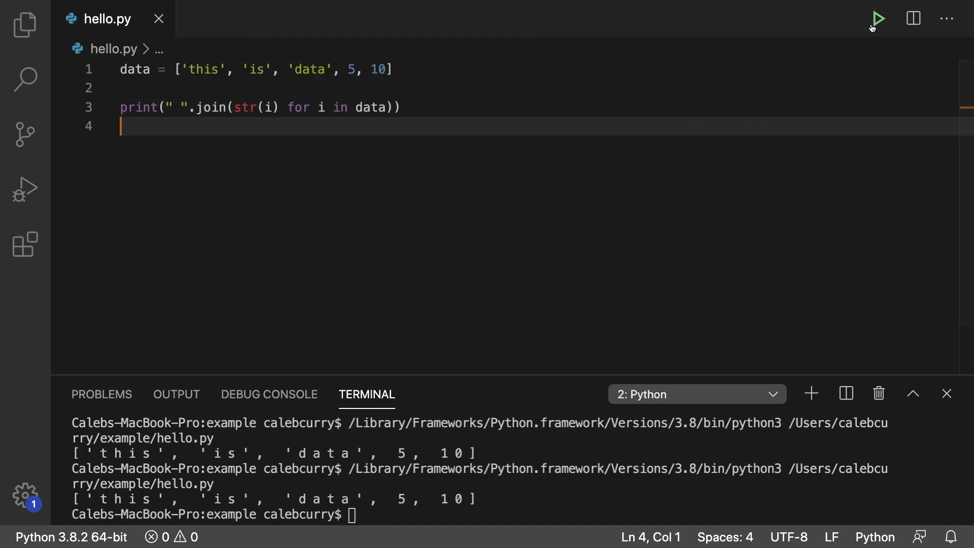
{"action": "left_click", "coordinate": [879, 18]}
{"action": "left_click_drag", "start_coordinate": [196, 498], "coordinate": [66, 500]}
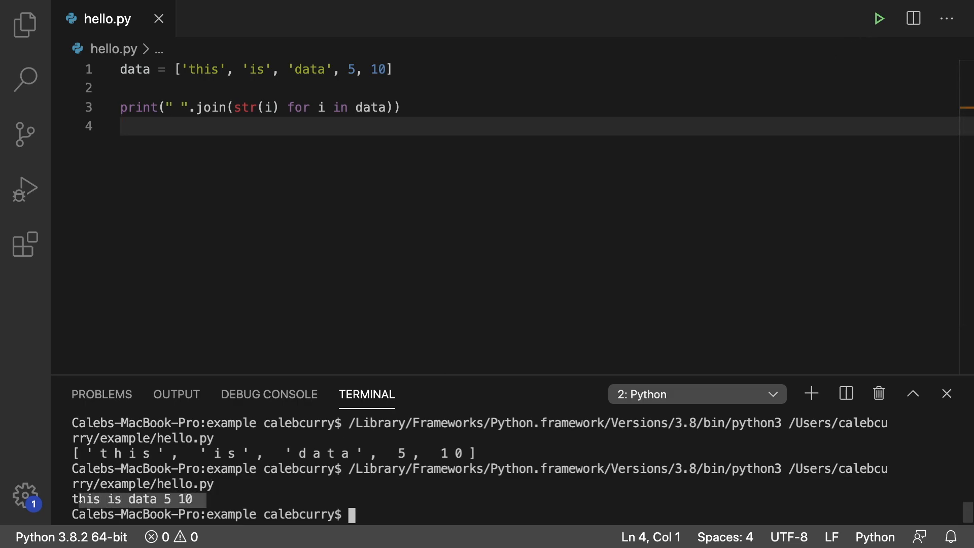
{"action": "left_click", "coordinate": [424, 125]}
{"action": "left_click_drag", "start_coordinate": [424, 125], "coordinate": [138, 69]}
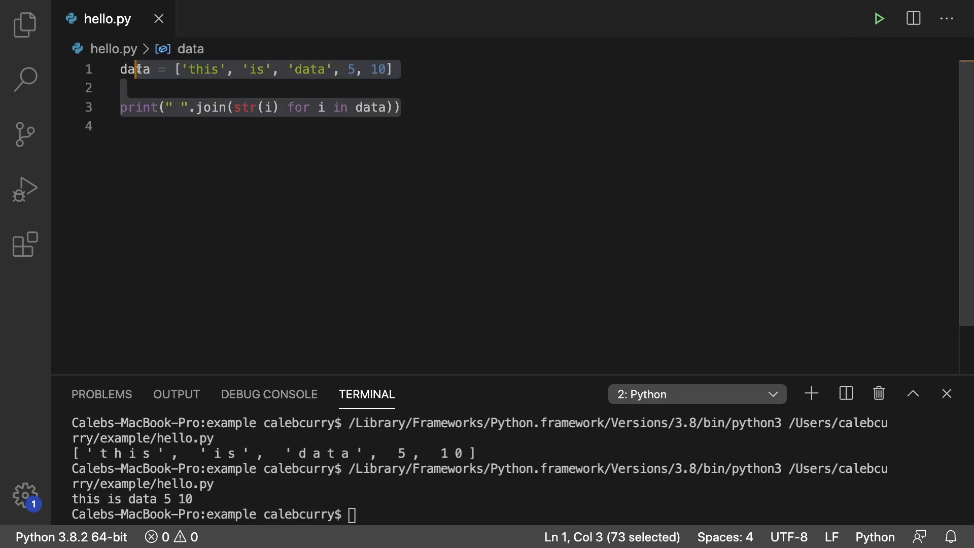
{"action": "left_click", "coordinate": [465, 105]}
{"action": "key", "text": "super+Tab"}
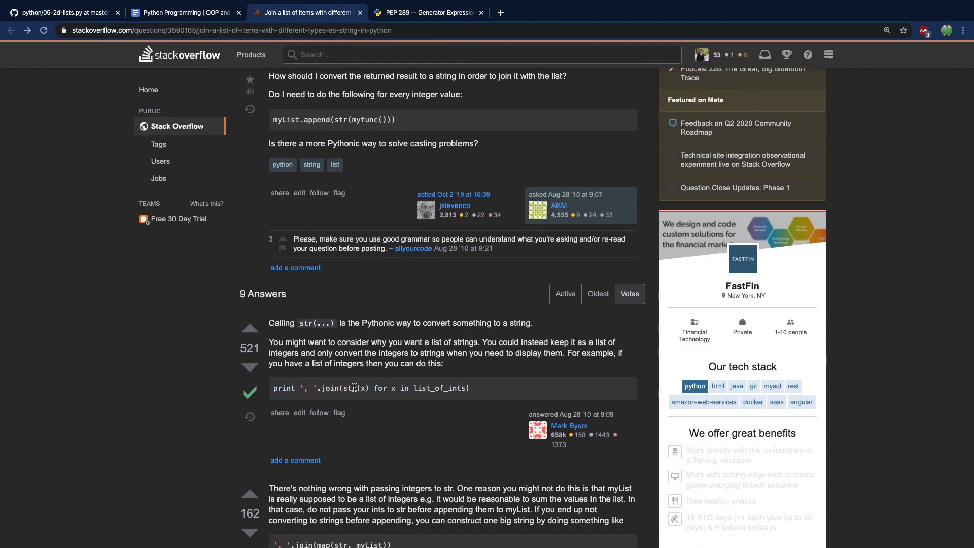
{"action": "left_click_drag", "start_coordinate": [344, 388], "coordinate": [462, 389]}
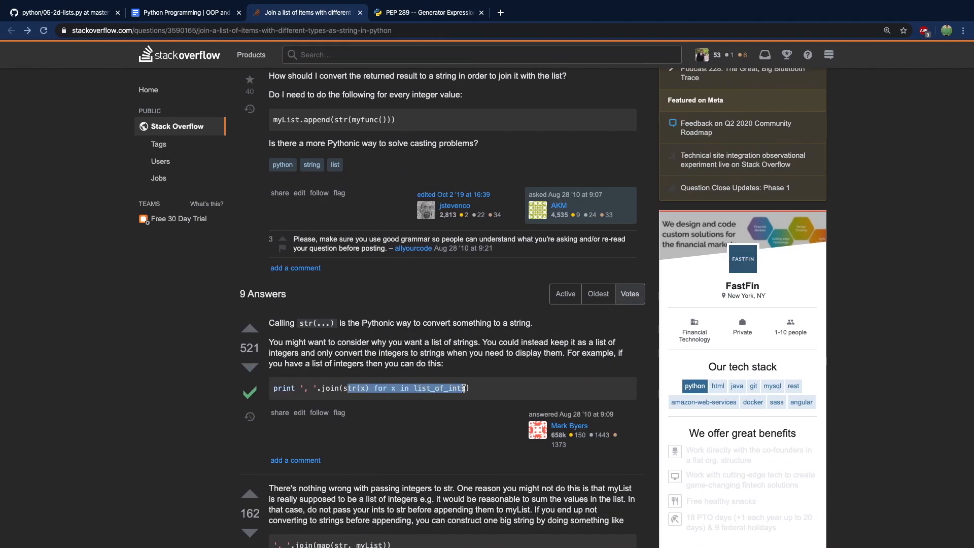
{"action": "left_click", "coordinate": [466, 388]}
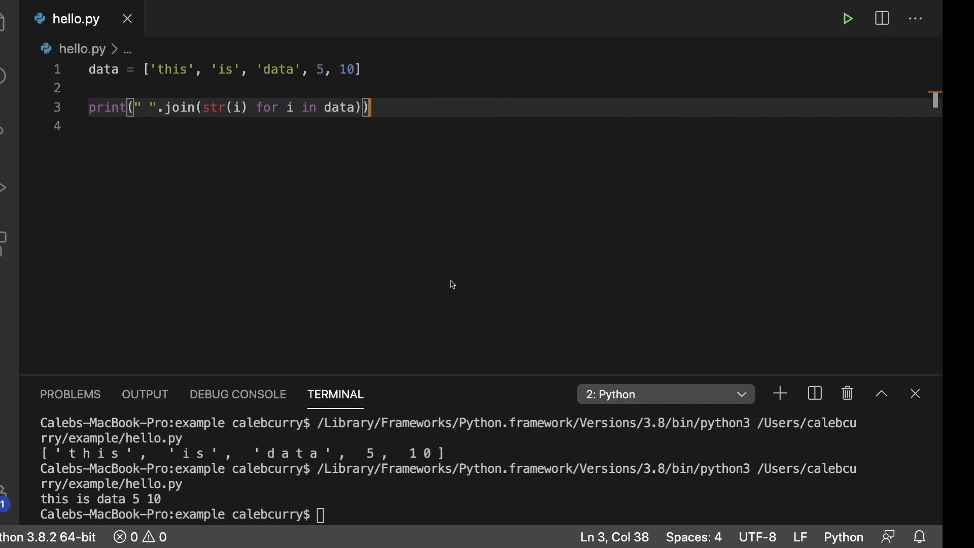
- Delete str(i) for i in data from join, leaving an empty join() call
{"action": "mouse_move", "coordinate": [234, 108]}
{"action": "left_mouse_down"}
{"action": "mouse_move", "coordinate": [411, 107]}
{"action": "mouse_move", "coordinate": [397, 107]}
{"action": "left_mouse_up"}
{"action": "key", "text": "BackSpace"}
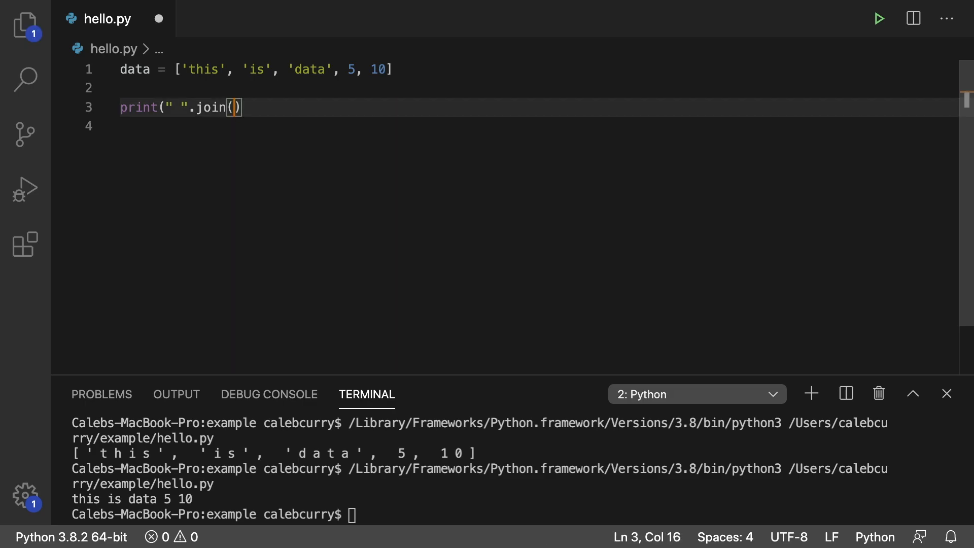
{"action": "type", "text": ")"}
{"action": "key", "text": "Left"}
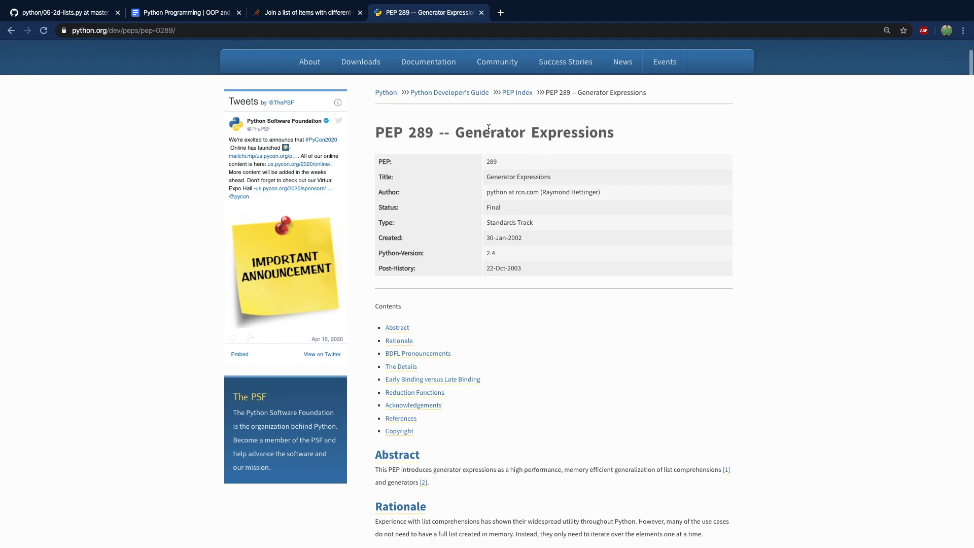
{"action": "left_click_drag", "start_coordinate": [455, 133], "coordinate": [680, 124]}
{"action": "left_click", "coordinate": [678, 127]}
{"action": "scroll", "coordinate": [598, 337], "scroll_direction": "up", "scroll_amount": 1}
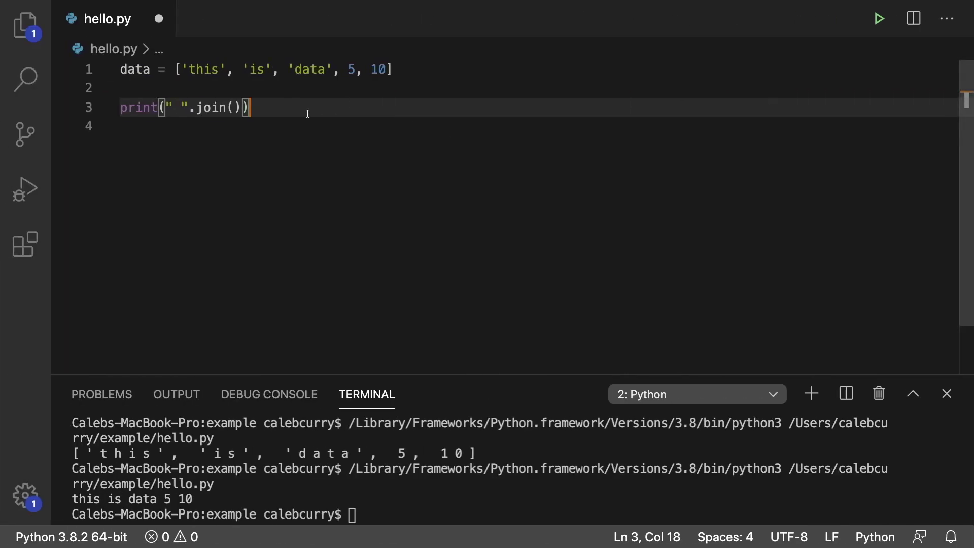
- Restore str(i) for i in data inside join and rerun for "this is data 5 10"
{"action": "key", "text": "Left"}
{"action": "key", "text": "Left"}
{"action": "type", "text": "str(i) for i in data"}
{"action": "left_click", "coordinate": [438, 110]}
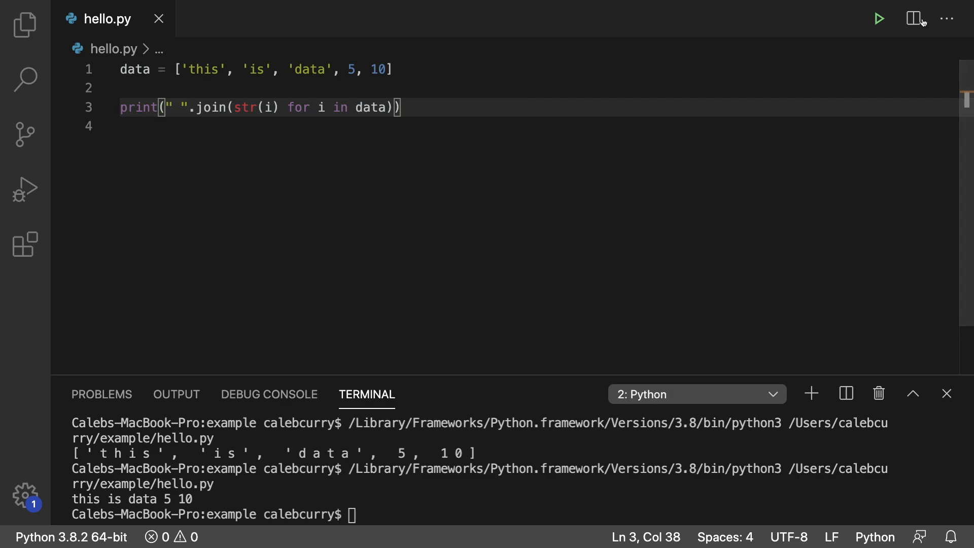
{"action": "left_click", "coordinate": [879, 18]}
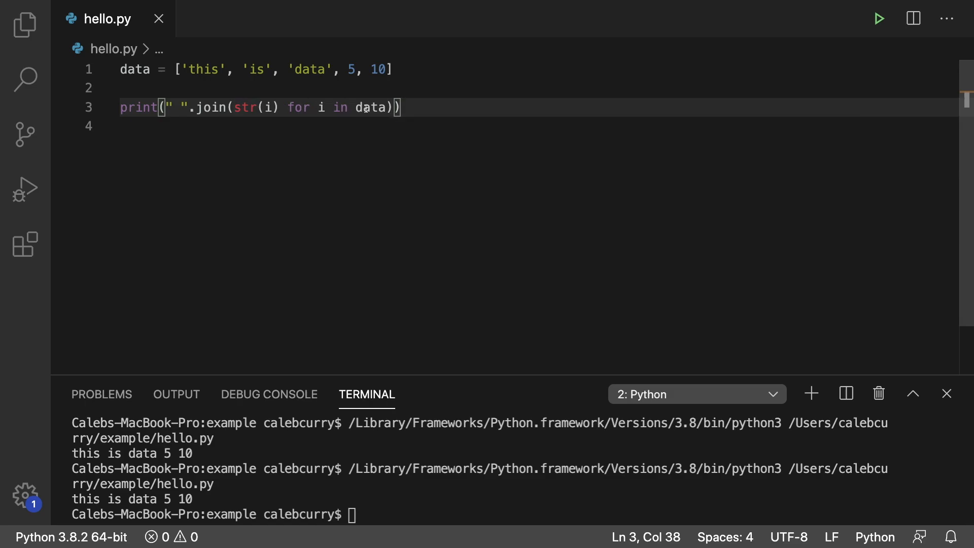
- Highlight str(i), the whole join call and the " " separator while explaining
{"action": "left_click_drag", "start_coordinate": [234, 108], "coordinate": [272, 107]}
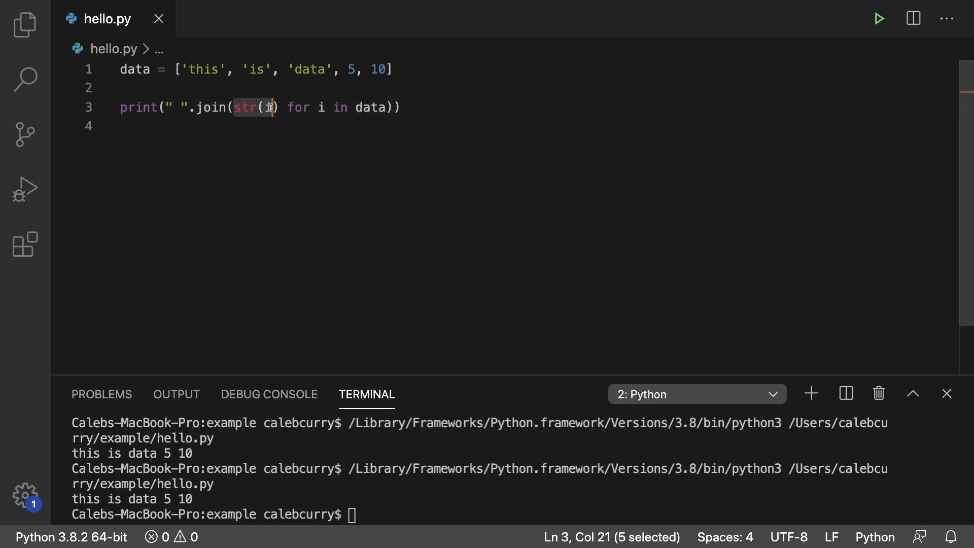
{"action": "key", "text": "shift+Right"}
{"action": "key", "text": "Right"}
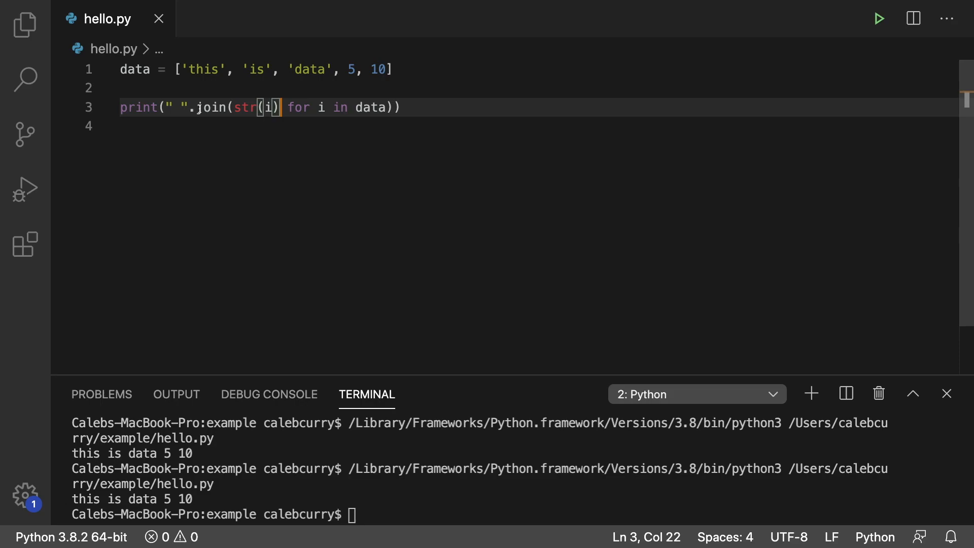
{"action": "left_click_drag", "start_coordinate": [196, 107], "coordinate": [396, 107]}
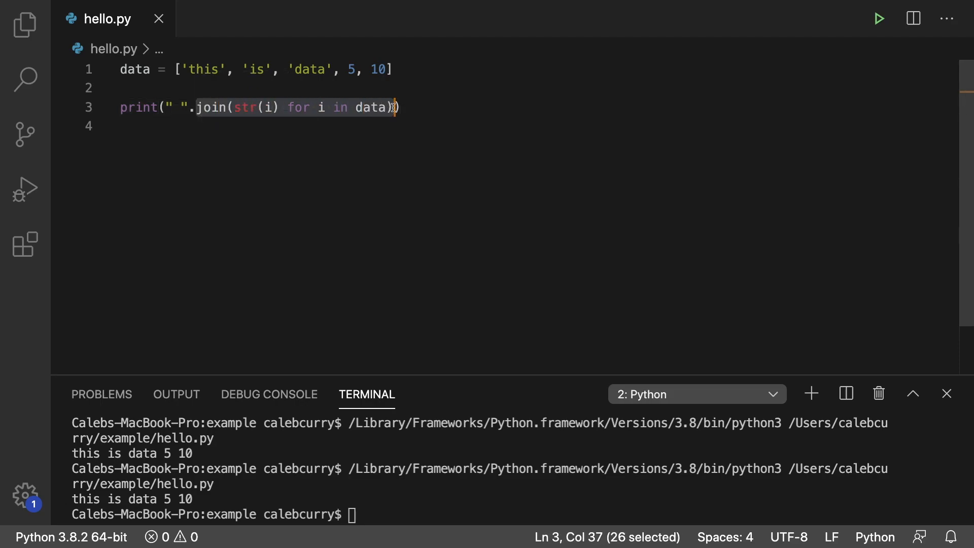
{"action": "left_click", "coordinate": [190, 108]}
{"action": "left_click_drag", "start_coordinate": [189, 107], "coordinate": [166, 108]}
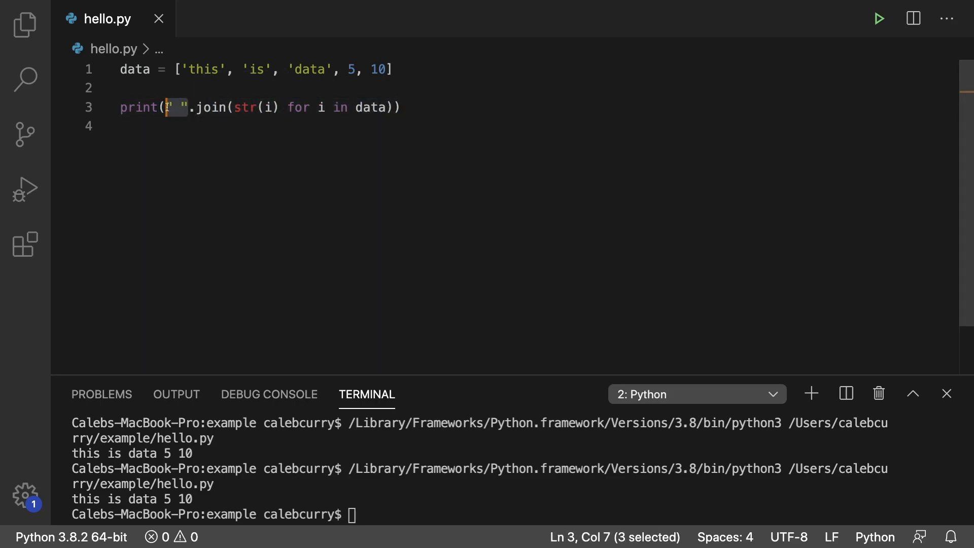
{"action": "left_click", "coordinate": [498, 115]}
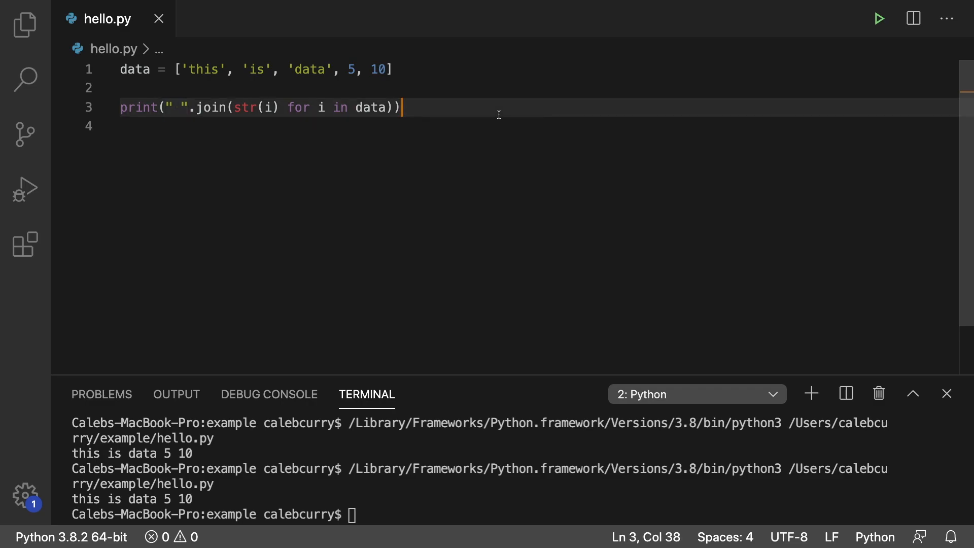